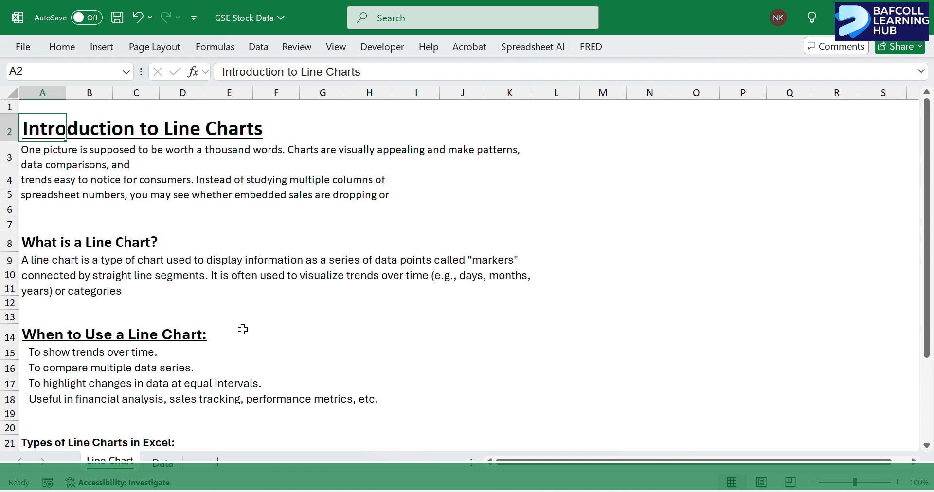
Step: Review the Data sheet's MTNGH, BOPP and TOTAL column headers and the first and last entries of the Date column
{"action": "left_click", "coordinate": [163, 463]}
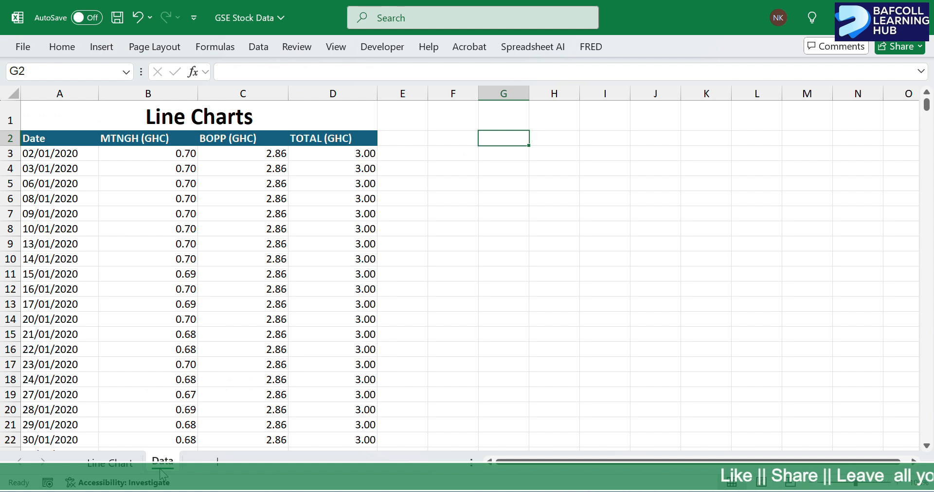
{"action": "left_click", "coordinate": [159, 138]}
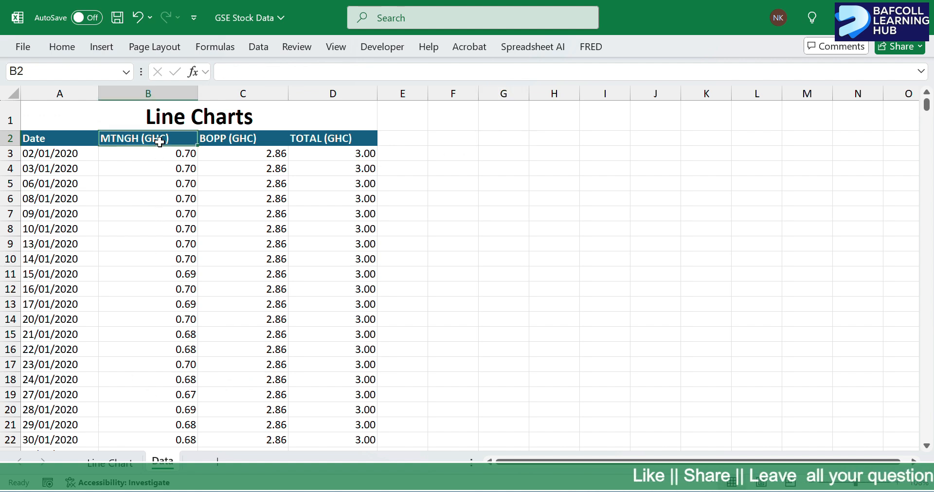
{"action": "left_click", "coordinate": [229, 139]}
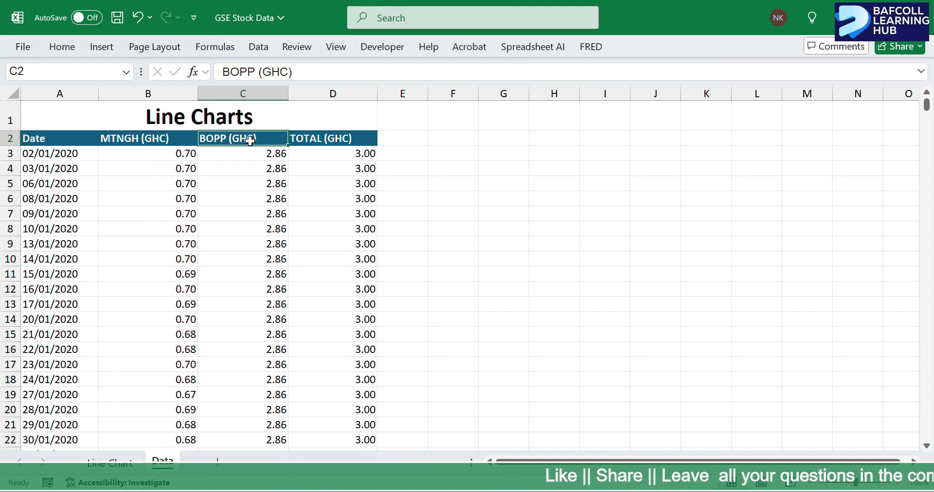
{"action": "left_click", "coordinate": [331, 141]}
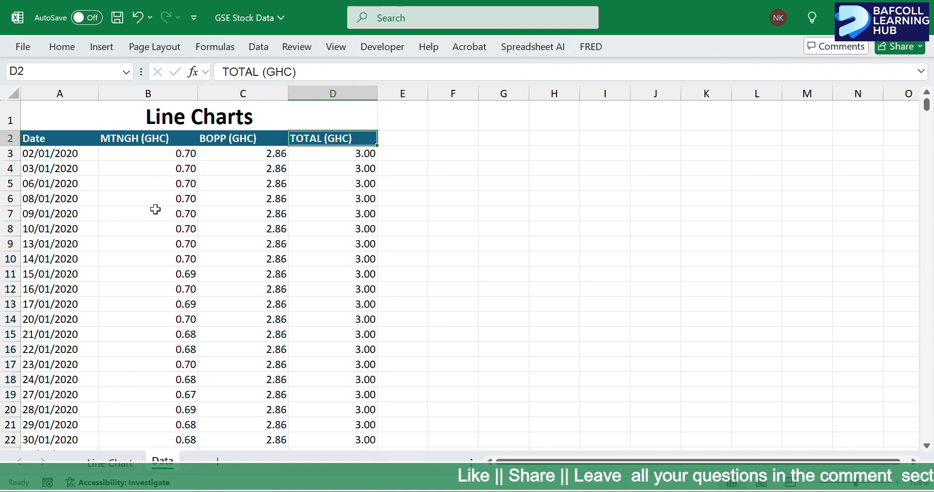
{"action": "left_click", "coordinate": [58, 154]}
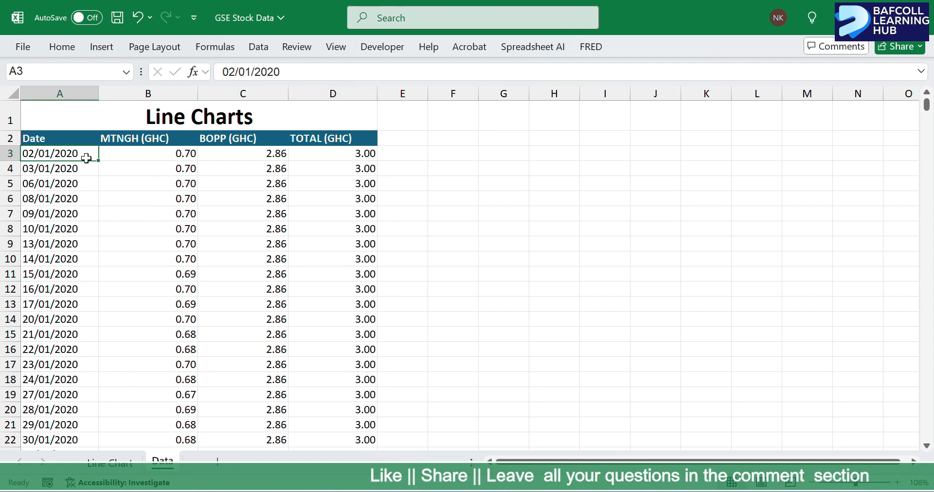
{"action": "key", "text": "shift+Down"}
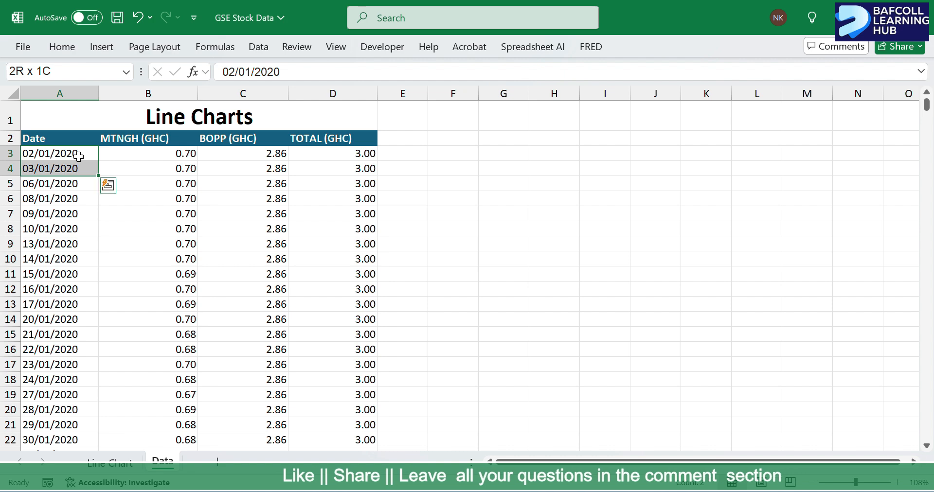
{"action": "key", "text": "ctrl+Down"}
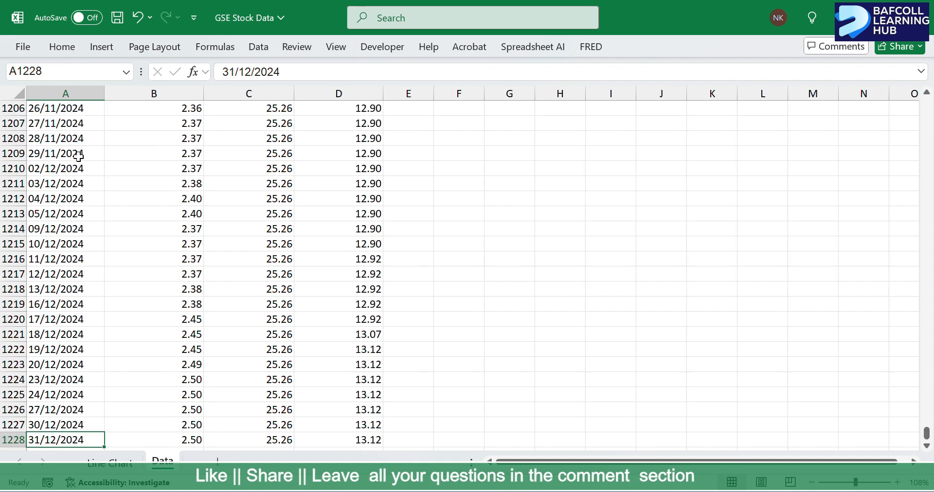
{"action": "key", "text": "ctrl+Up"}
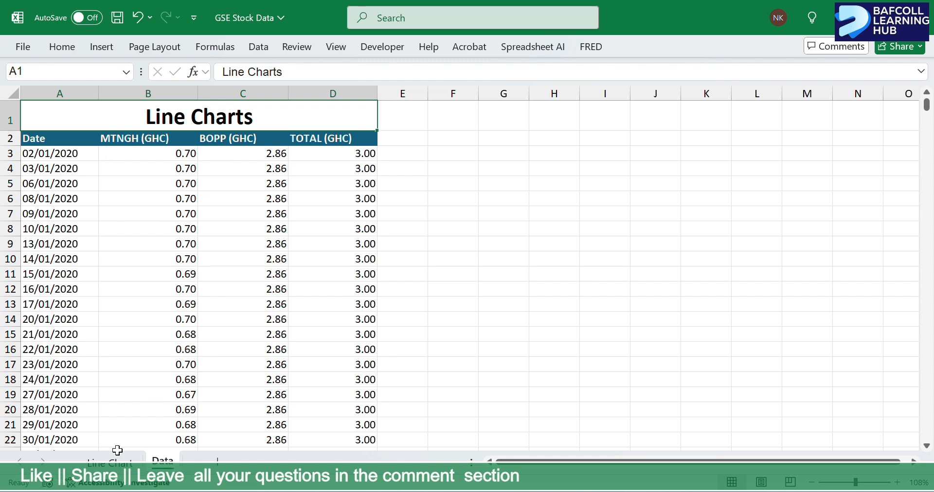
Step: Read the Line Chart sheet's introduction, definition and usage notes on line charts, and return to the Data sheet
{"action": "left_click", "coordinate": [110, 460]}
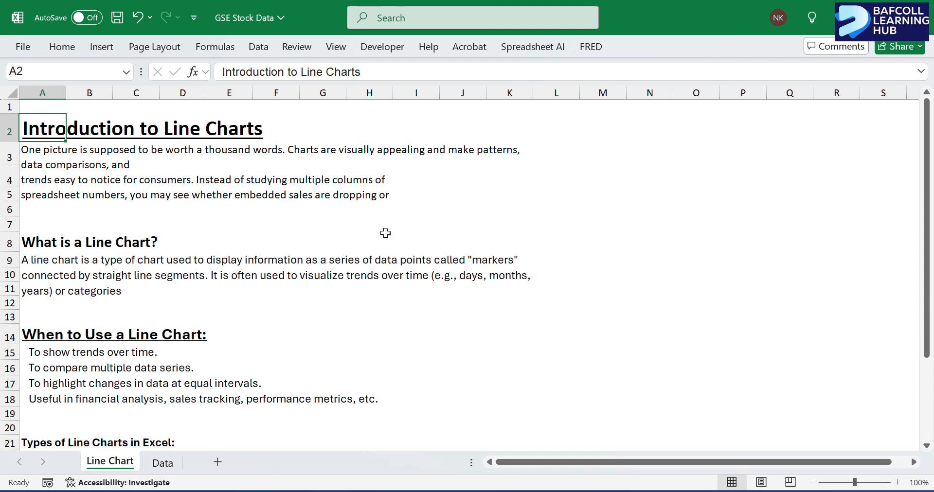
{"action": "left_click", "coordinate": [65, 148]}
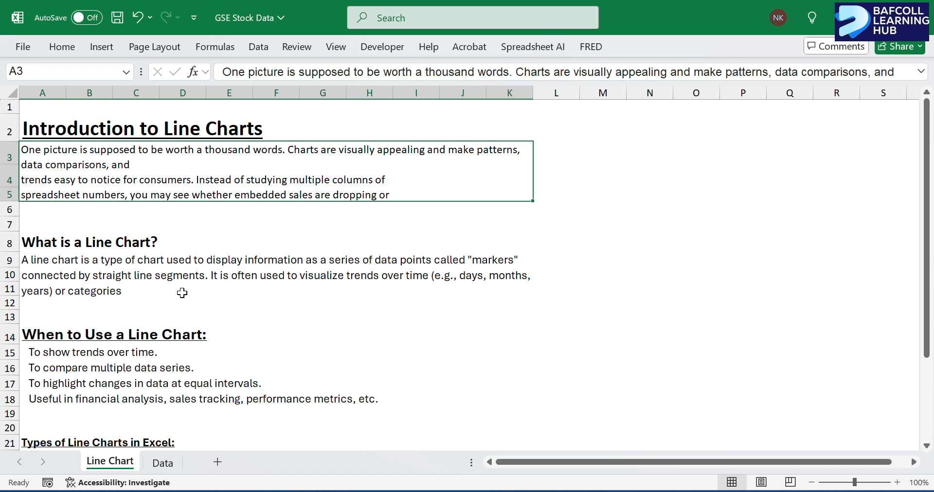
{"action": "left_click", "coordinate": [166, 268]}
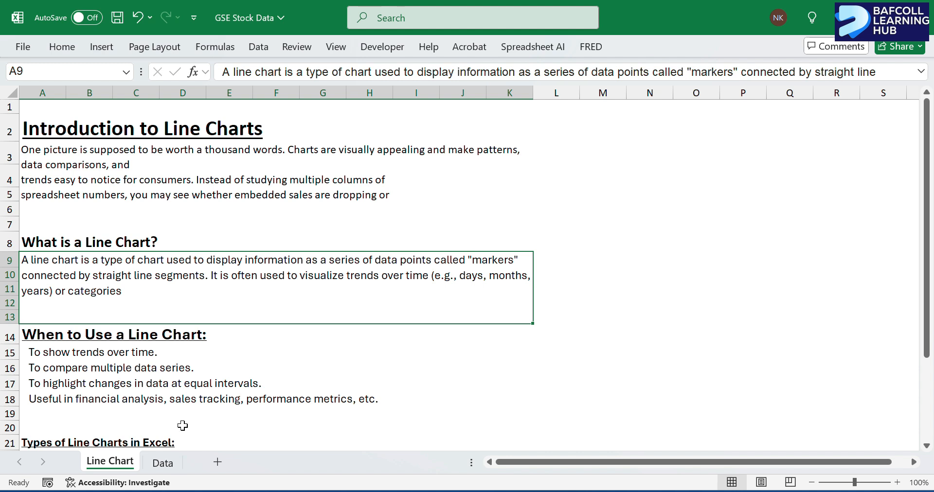
{"action": "left_click", "coordinate": [145, 382]}
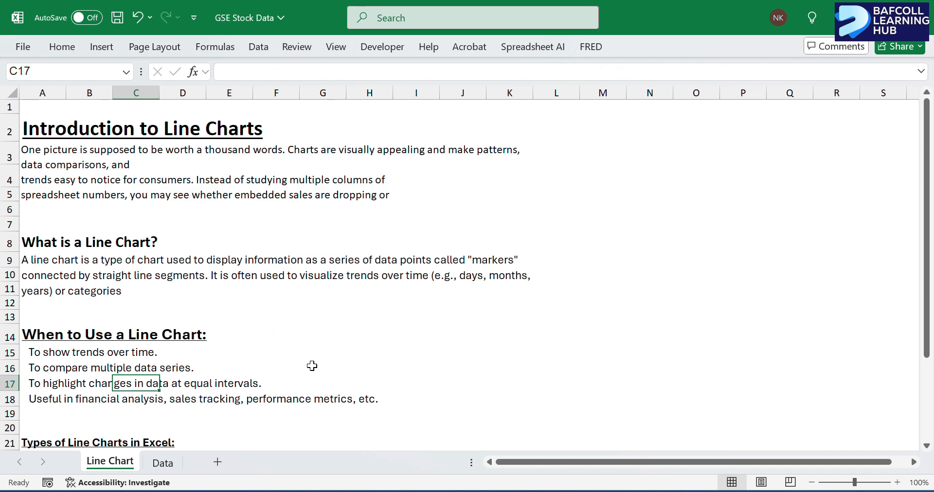
{"action": "left_click", "coordinate": [159, 465]}
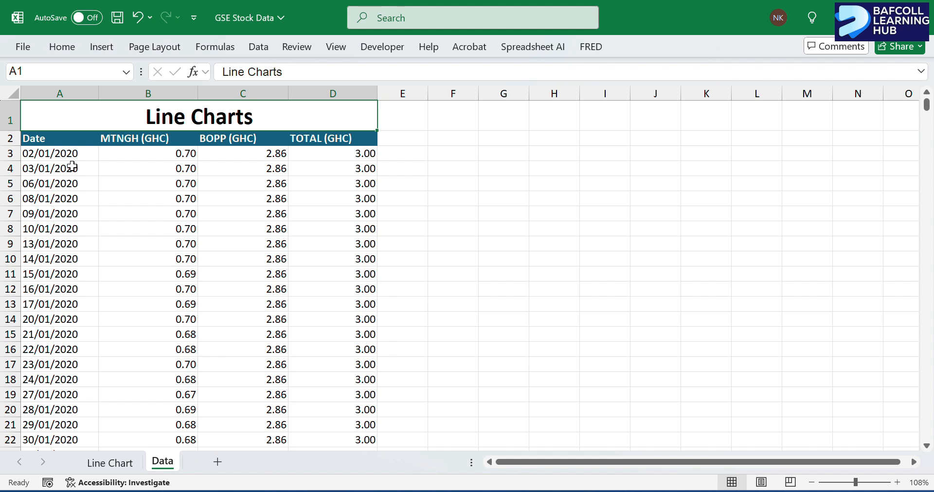
{"action": "left_click", "coordinate": [58, 154]}
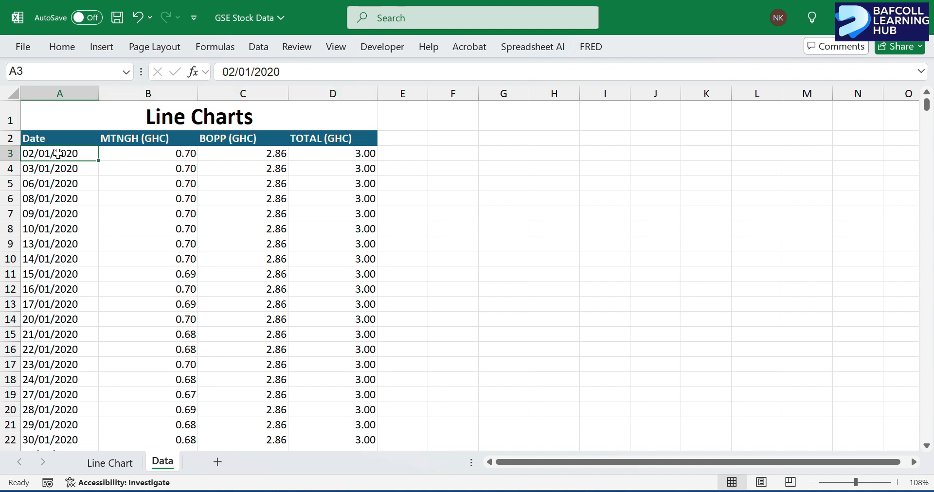
{"action": "key", "text": "shift+Right"}
{"action": "key", "text": "shift+Right"}
{"action": "key", "text": "shift+Right"}
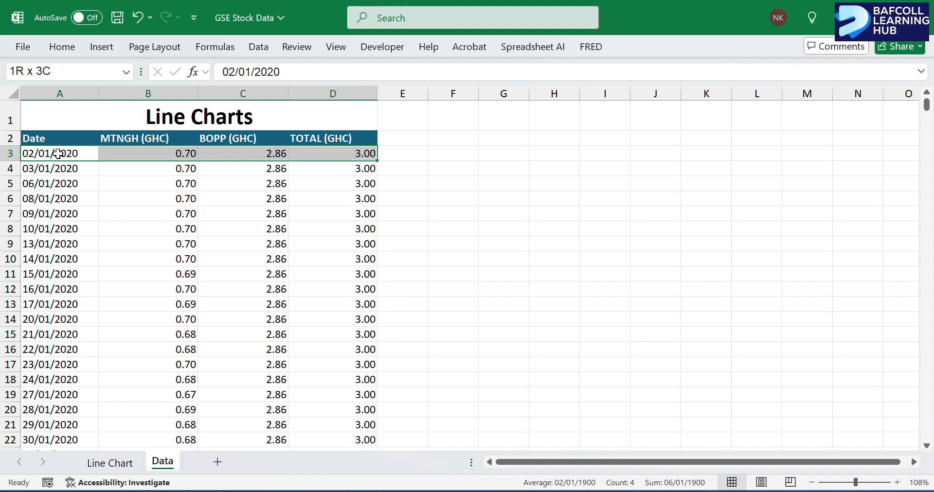
{"action": "key", "text": "shift+Down"}
{"action": "key", "text": "shift+Down"}
{"action": "key", "text": "shift+Down"}
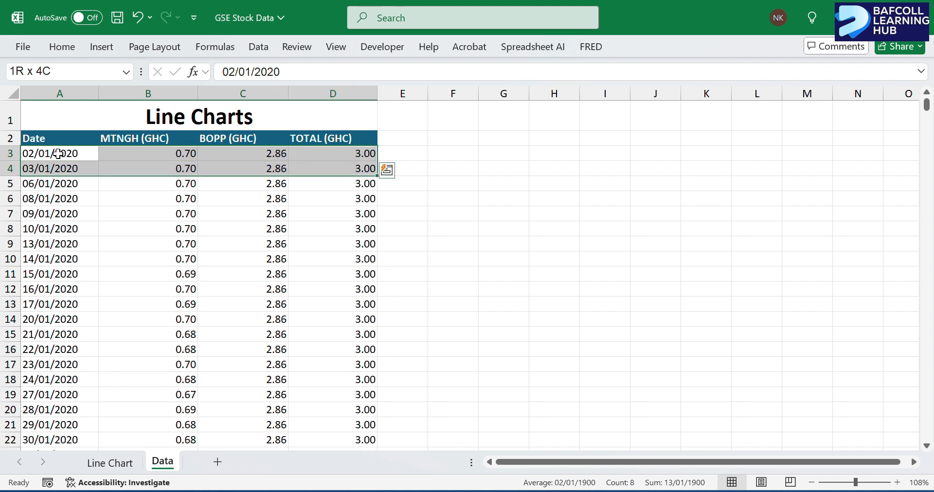
{"action": "key", "text": "shift+Down"}
{"action": "key", "text": "shift+Down"}
{"action": "key", "text": "shift+Down"}
{"action": "key", "text": "shift+Down"}
{"action": "key", "text": "shift+Down"}
{"action": "key", "text": "shift+Down"}
{"action": "key", "text": "shift+Down"}
{"action": "key", "text": "shift+Down"}
{"action": "key", "text": "shift+Down"}
{"action": "key", "text": "shift+Down"}
{"action": "key", "text": "shift+Down"}
{"action": "key", "text": "shift+Down"}
{"action": "key", "text": "shift+Down"}
{"action": "key", "text": "shift+Down"}
{"action": "key", "text": "shift+Down"}
{"action": "key", "text": "shift+Down"}
{"action": "key", "text": "shift+Down"}
{"action": "key", "text": "shift+Down"}
{"action": "key", "text": "shift+Down"}
{"action": "key", "text": "shift+Down"}
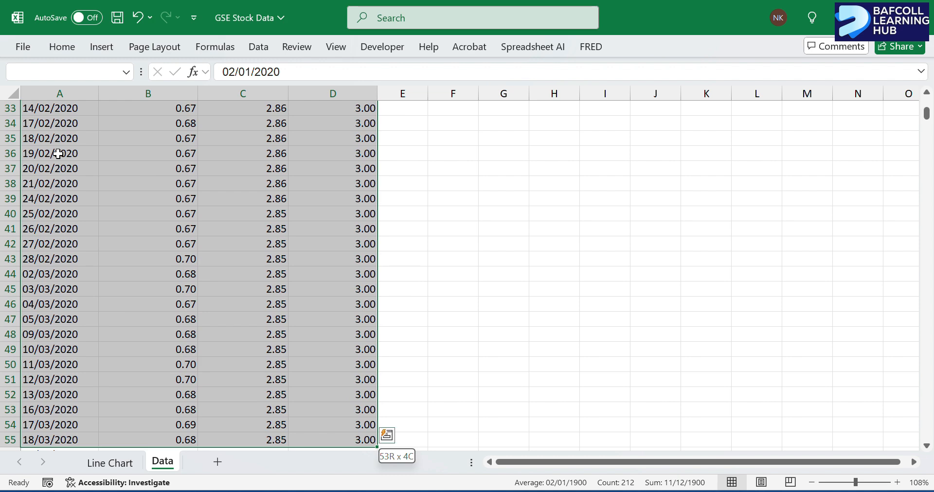
{"action": "key", "text": "shift+Down"}
{"action": "key", "text": "shift+Down"}
{"action": "key", "text": "shift+Down"}
{"action": "key", "text": "shift+Down"}
{"action": "key", "text": "shift+Down"}
{"action": "key", "text": "shift+Down"}
{"action": "key", "text": "shift+Down"}
{"action": "key", "text": "shift+Down"}
{"action": "key", "text": "shift+Down"}
{"action": "key", "text": "shift+Down"}
{"action": "key", "text": "shift+Down"}
{"action": "key", "text": "shift+Down"}
{"action": "key", "text": "shift+Down"}
{"action": "key", "text": "shift+Down"}
{"action": "key", "text": "shift+Down"}
{"action": "key", "text": "shift+Down"}
{"action": "key", "text": "shift+Down"}
{"action": "key", "text": "shift+Down"}
{"action": "key", "text": "shift+Down"}
{"action": "key", "text": "shift+Down"}
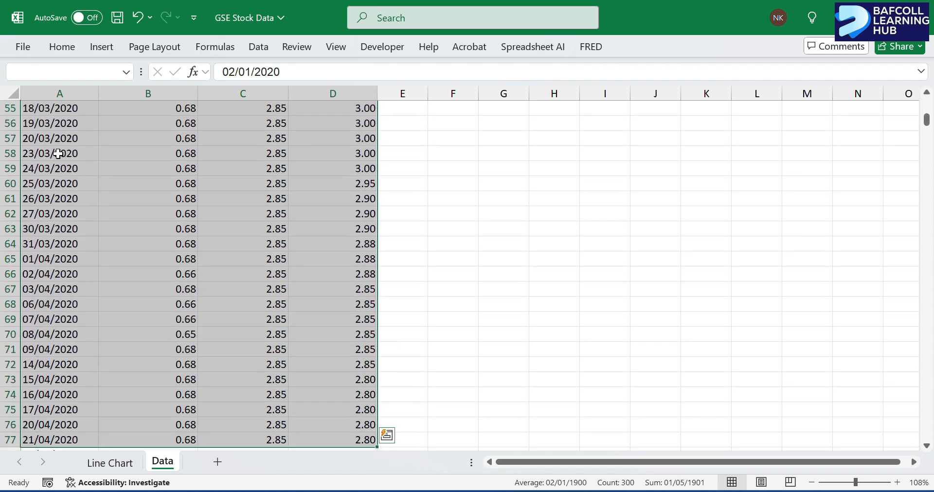
{"action": "scroll", "coordinate": [58, 154], "scroll_direction": "up", "scroll_amount": 3}
{"action": "left_click", "coordinate": [58, 154]}
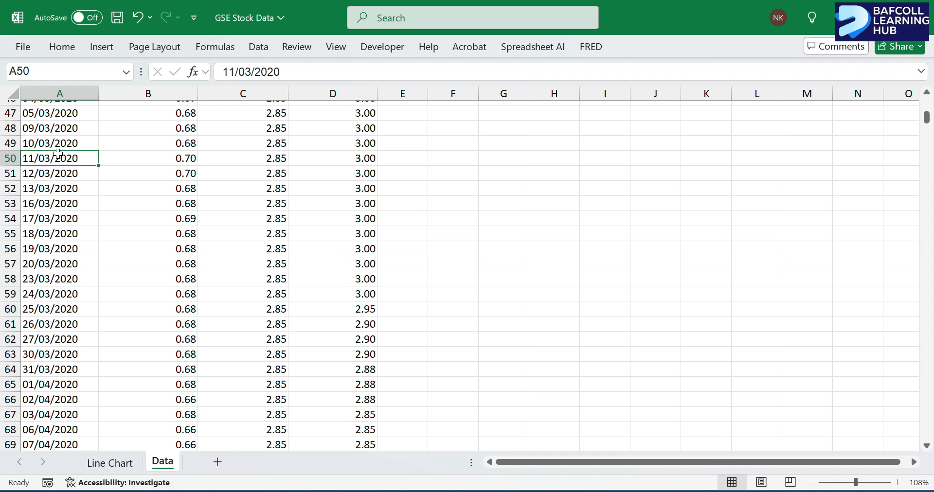
Step: Inspect the first MTNGH and BOPP prices at the start of the data table
{"action": "key", "text": "ctrl+Home"}
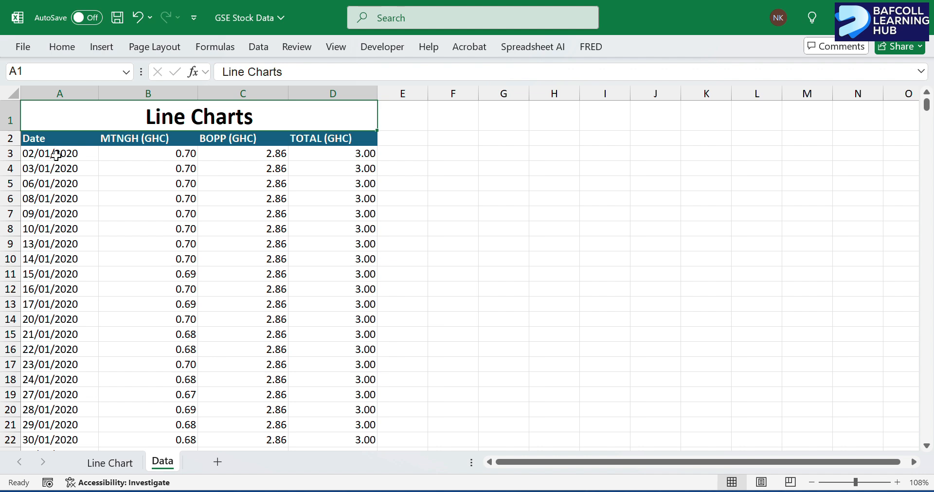
{"action": "left_click", "coordinate": [146, 156]}
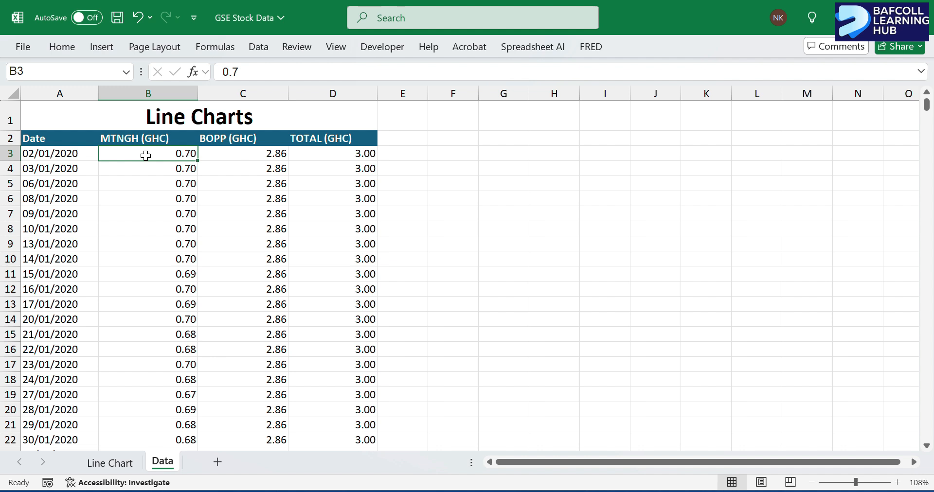
{"action": "key", "text": "Right"}
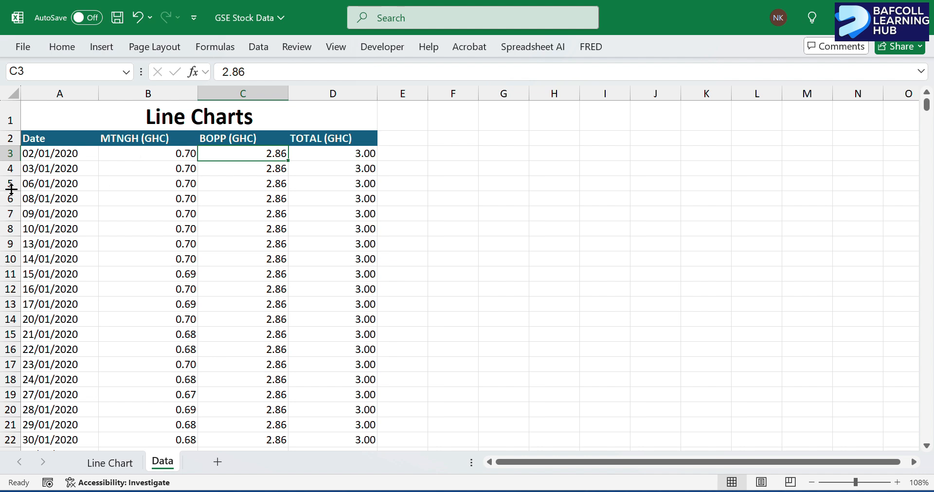
{"action": "left_click", "coordinate": [42, 141]}
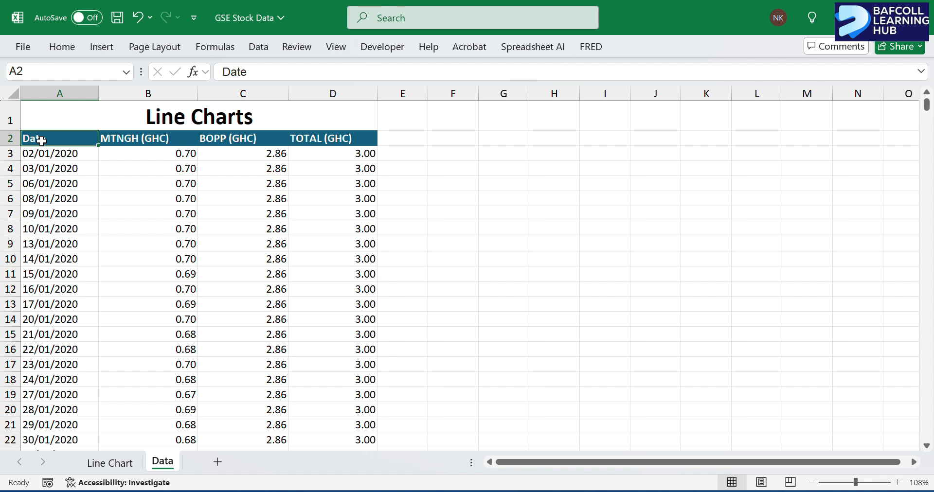
{"action": "key", "text": "shift+Right"}
{"action": "key", "text": "shift+Right"}
{"action": "key", "text": "shift+Right"}
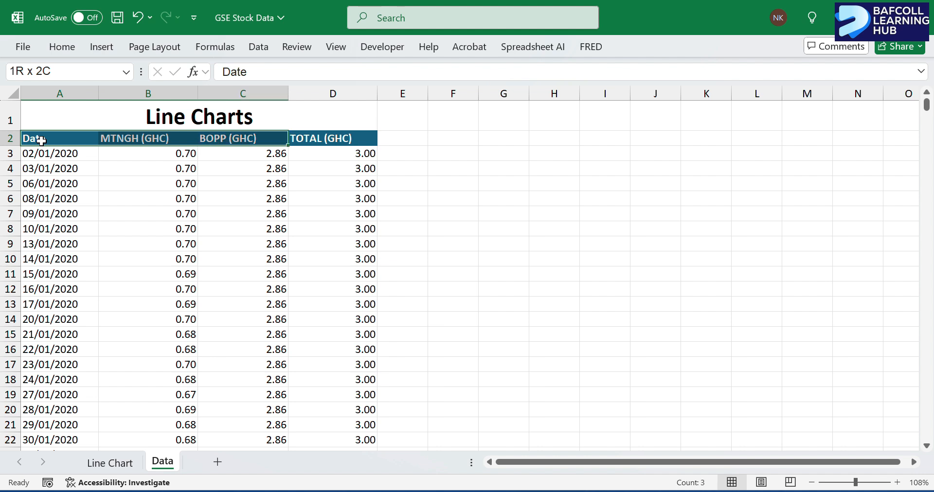
{"action": "key", "text": "shift+Down"}
{"action": "key", "text": "shift+Down"}
{"action": "key", "text": "shift+Down"}
{"action": "key", "text": "shift+Down"}
{"action": "key", "text": "shift+Down"}
{"action": "key", "text": "shift+Down"}
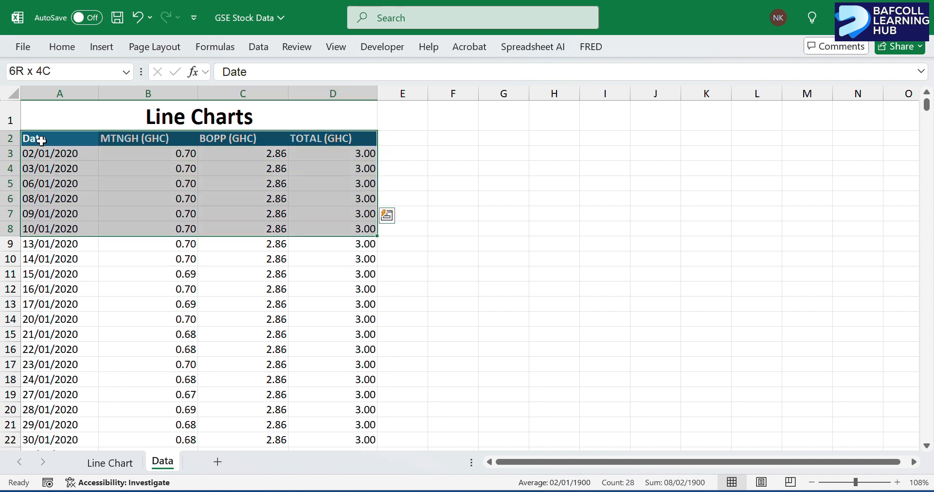
{"action": "left_click", "coordinate": [38, 141]}
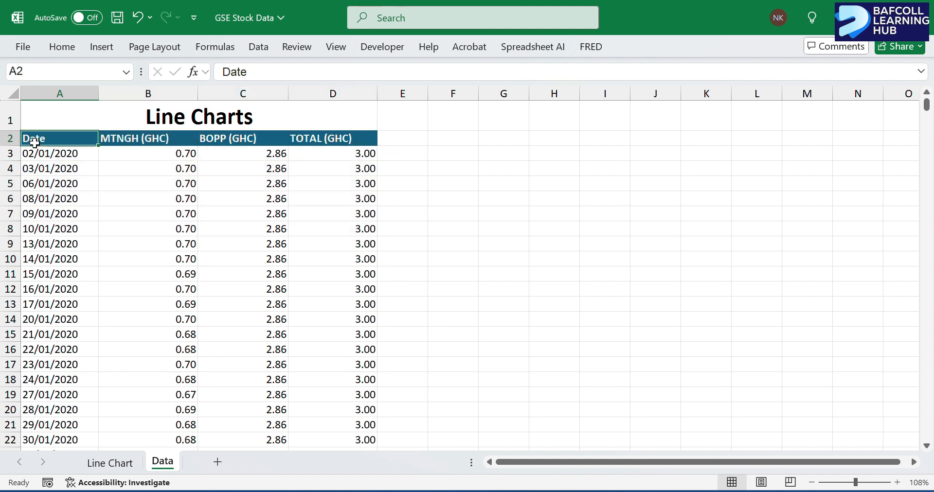
{"action": "key", "text": "shift+Down"}
{"action": "key", "text": "ctrl+q"}
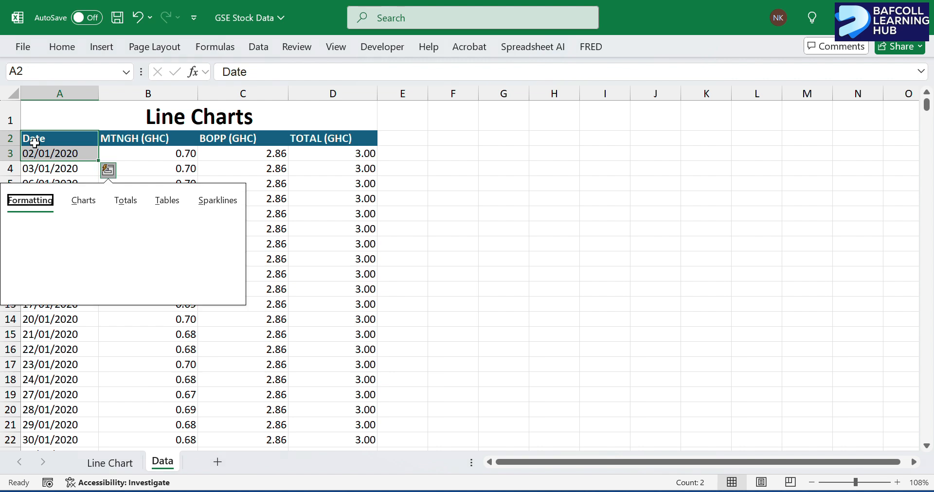
Step: Check the first and last dates in the Date column and return to the start of the sheet
{"action": "left_click", "coordinate": [61, 155]}
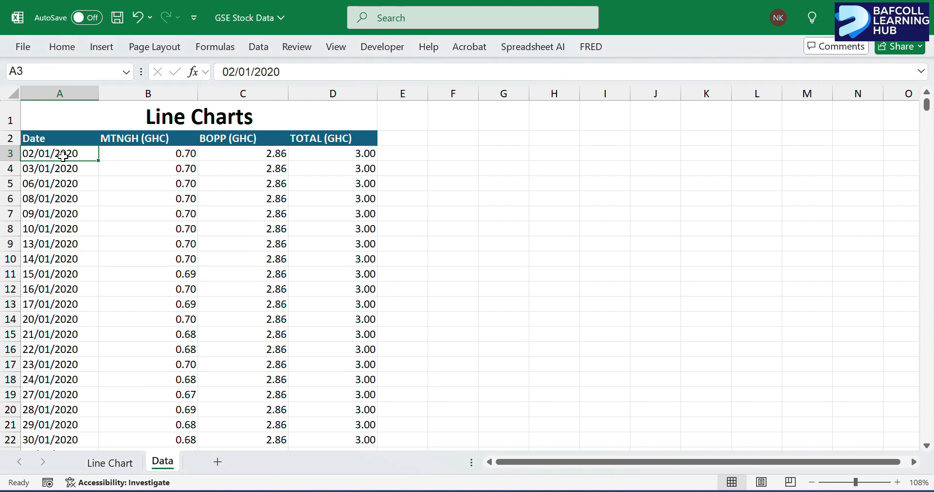
{"action": "key", "text": "ctrl+Down"}
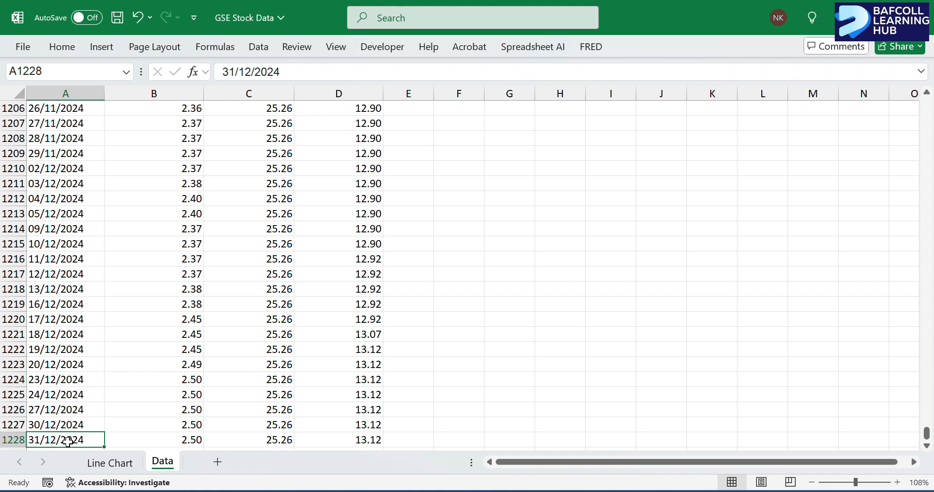
{"action": "key", "text": "ctrl+Home"}
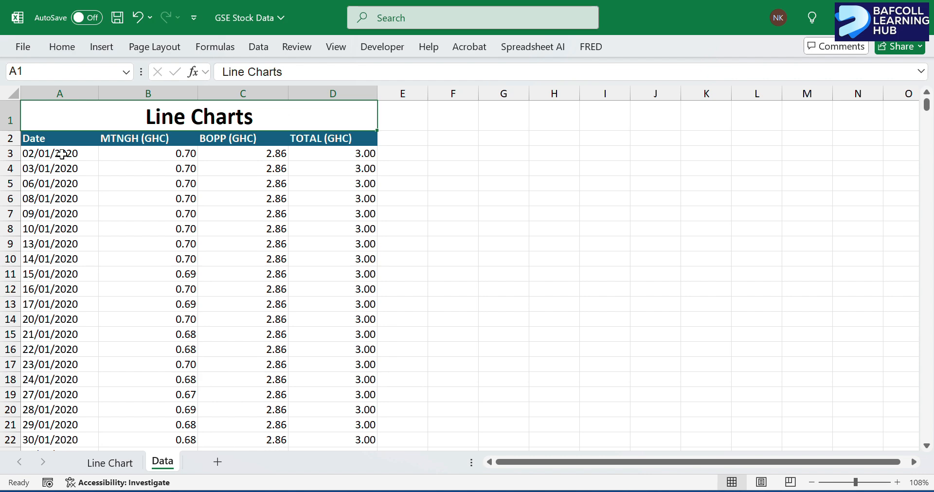
Step: Select the whole data table from the Date to TOTAL headers through the last row and open the full choice of charts
{"action": "left_click_drag", "start_coordinate": [43, 140], "coordinate": [319, 140]}
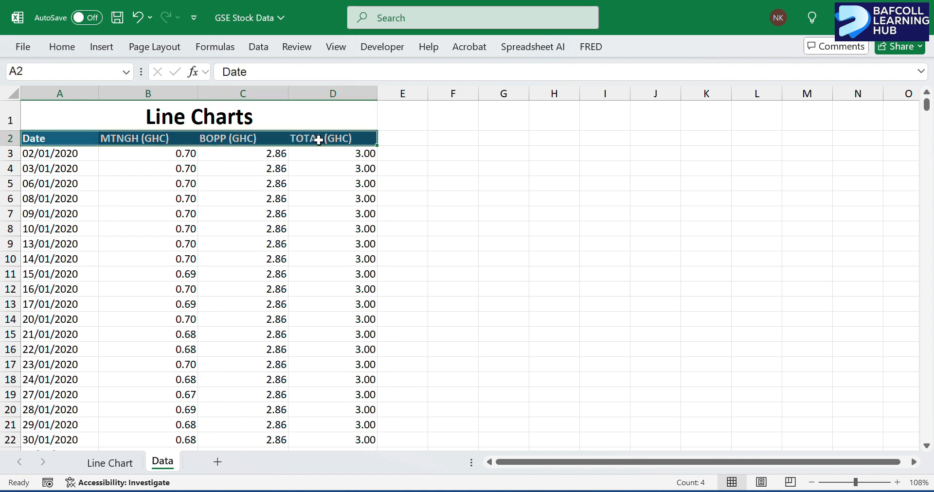
{"action": "key", "text": "ctrl+shift+Down"}
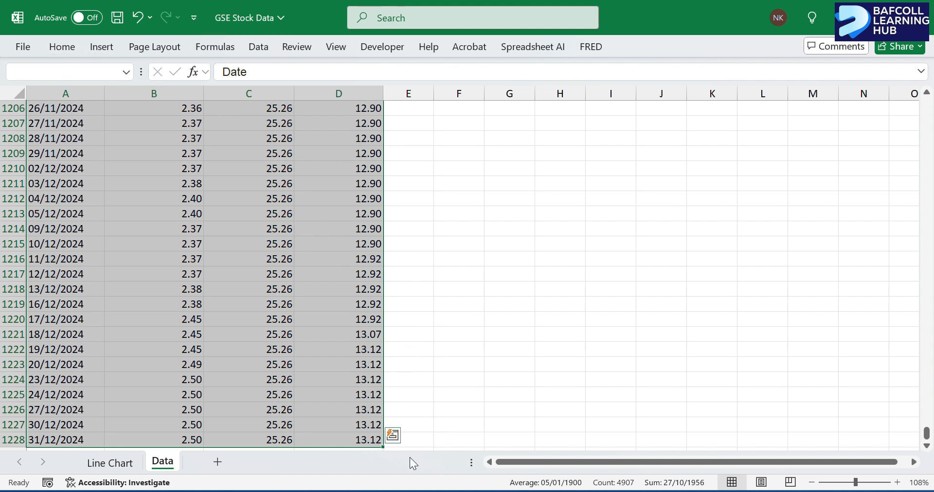
{"action": "left_click", "coordinate": [393, 435]}
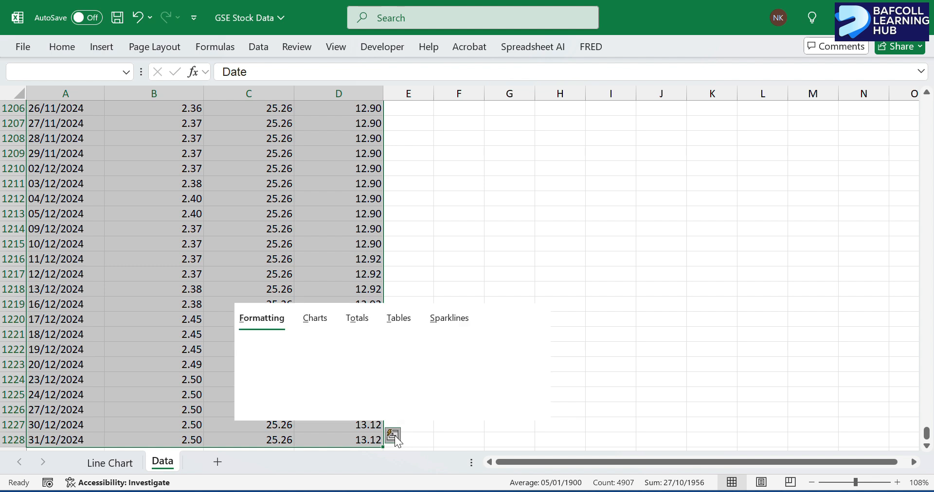
{"action": "left_click", "coordinate": [312, 330]}
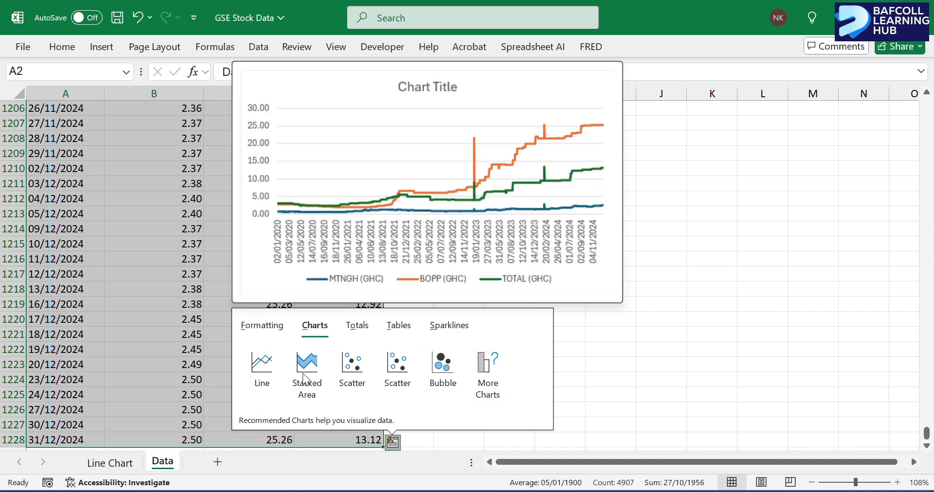
{"action": "left_click", "coordinate": [487, 377]}
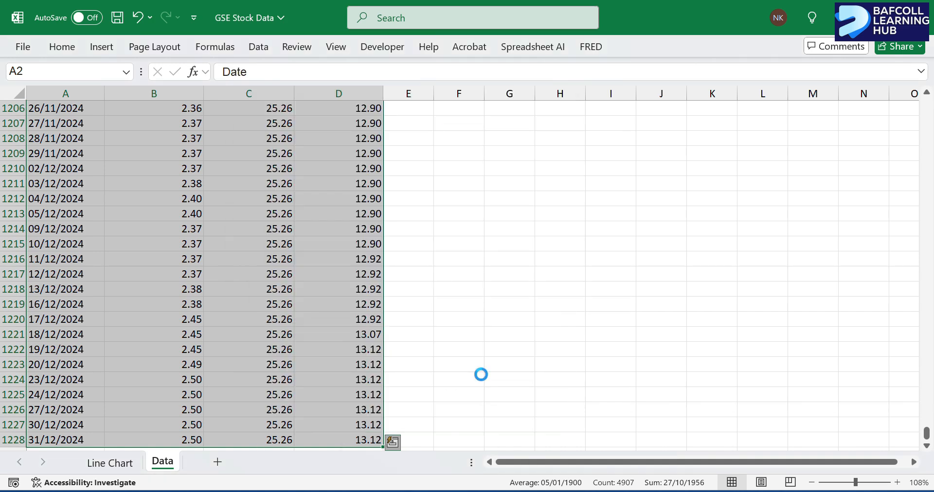
Step: Preview the Stacked Line, 100% Stacked Line and Line with Markers types, and insert a basic Line chart of the selected data
{"action": "left_click", "coordinate": [343, 62]}
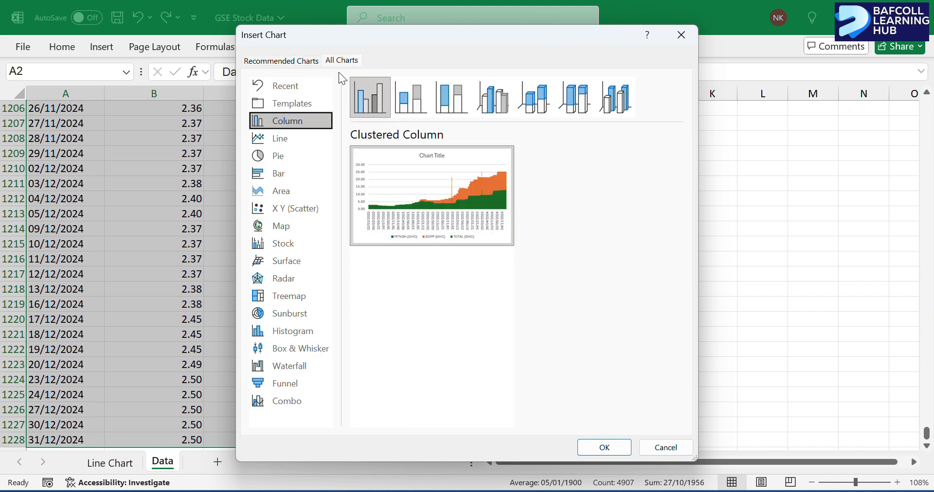
{"action": "left_click", "coordinate": [270, 139]}
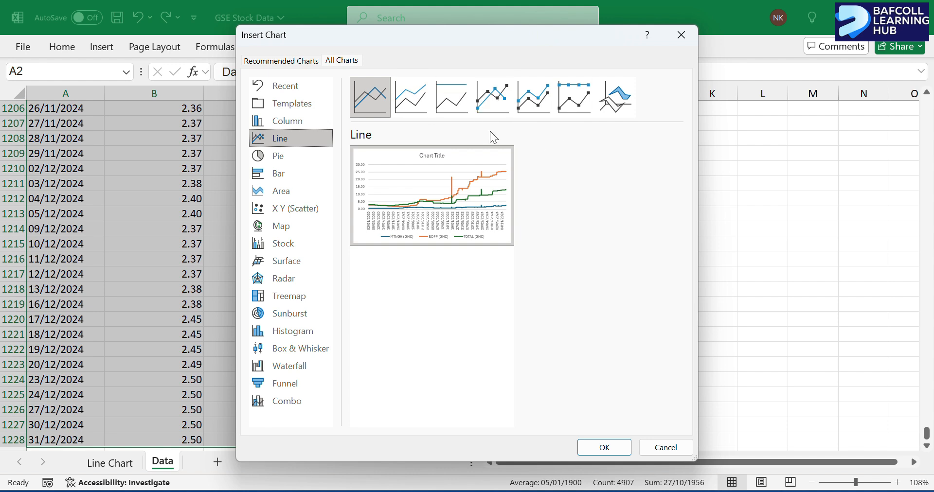
{"action": "left_click", "coordinate": [421, 106]}
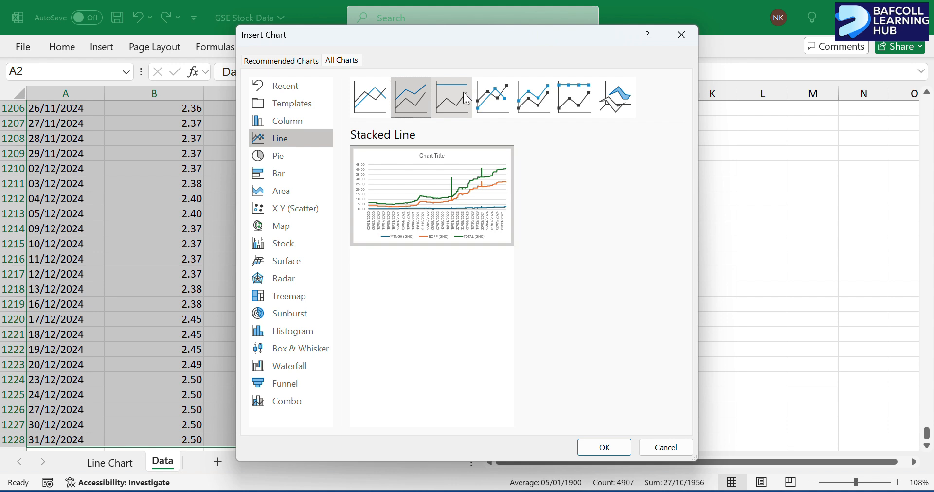
{"action": "left_click", "coordinate": [449, 103]}
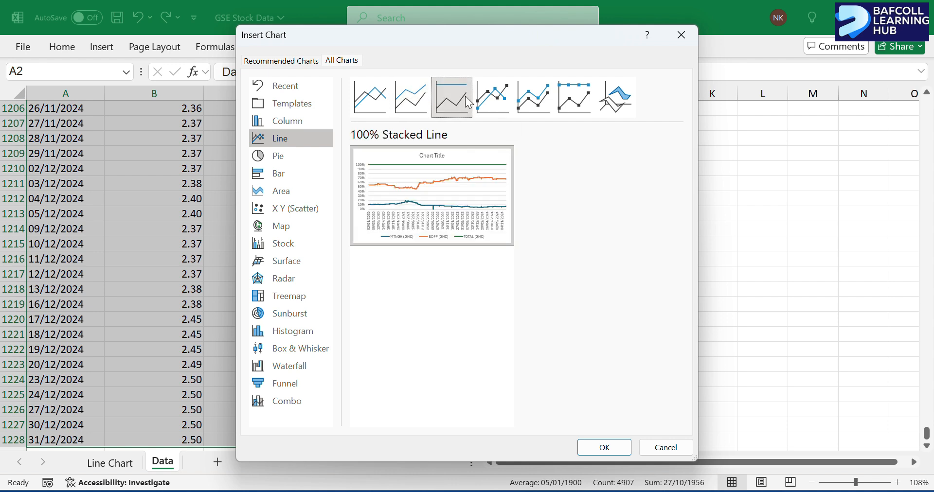
{"action": "left_click", "coordinate": [487, 99]}
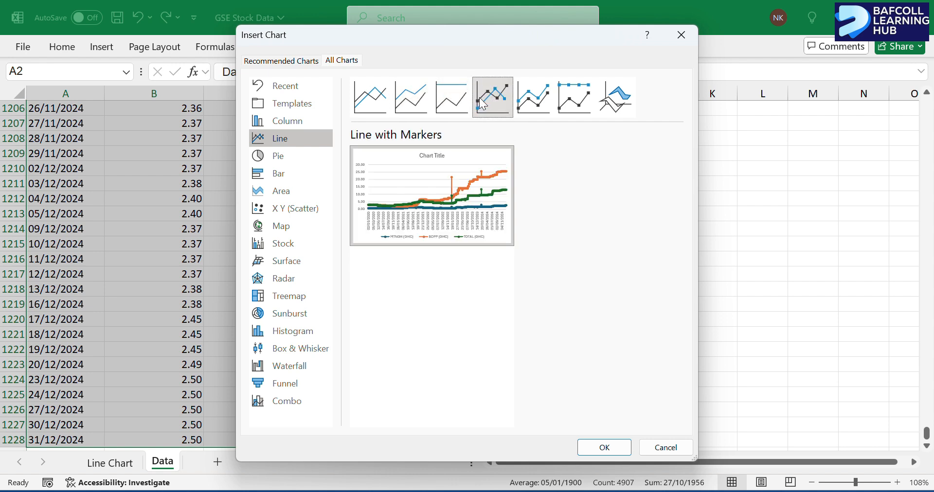
{"action": "left_click", "coordinate": [363, 107]}
{"action": "left_click", "coordinate": [605, 447]}
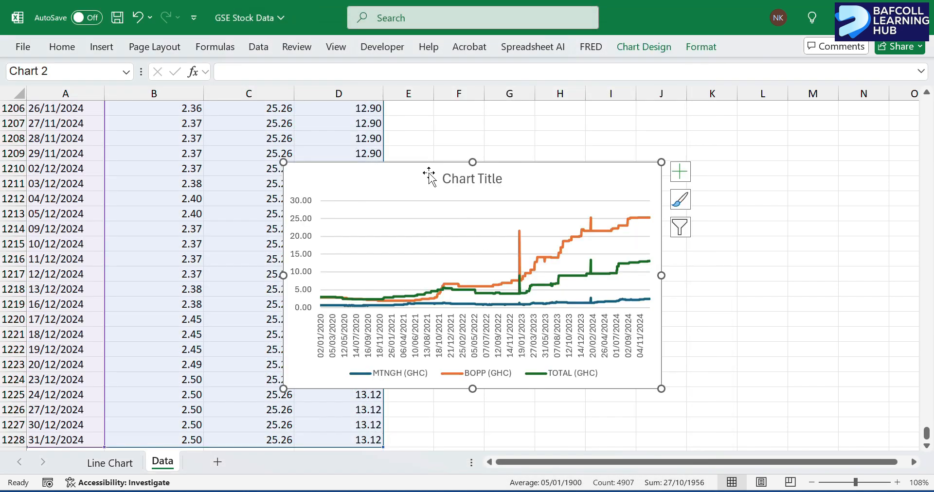
Step: Move the new line chart clear of the data columns and widen it
{"action": "left_click_drag", "start_coordinate": [429, 173], "coordinate": [526, 162]}
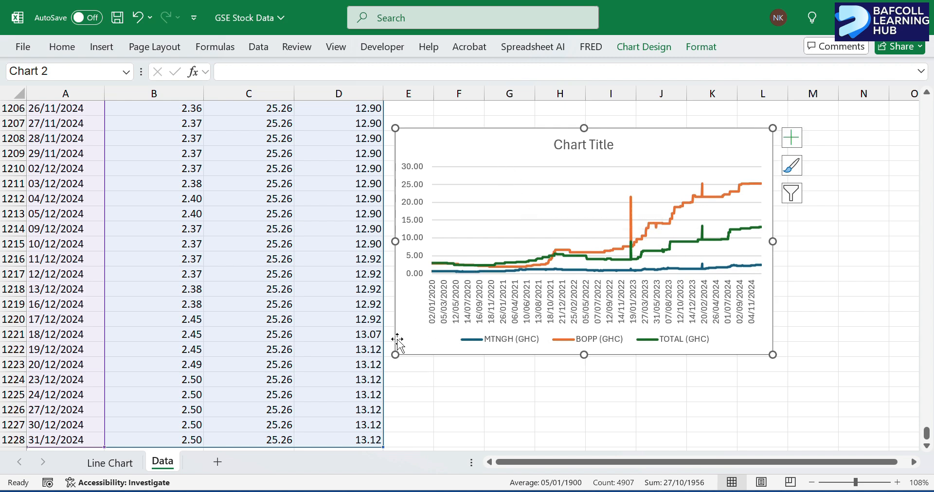
{"action": "left_click_drag", "start_coordinate": [395, 354], "coordinate": [318, 371]}
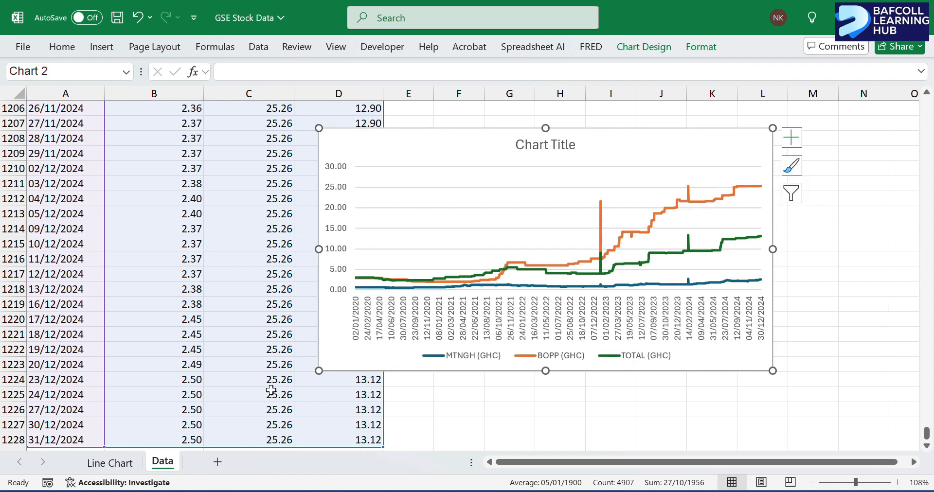
Step: Review the types of line charts listed on the Line Chart sheet and return to the Data sheet
{"action": "left_click", "coordinate": [100, 466]}
{"action": "scroll", "coordinate": [191, 397], "scroll_direction": "down", "scroll_amount": 3}
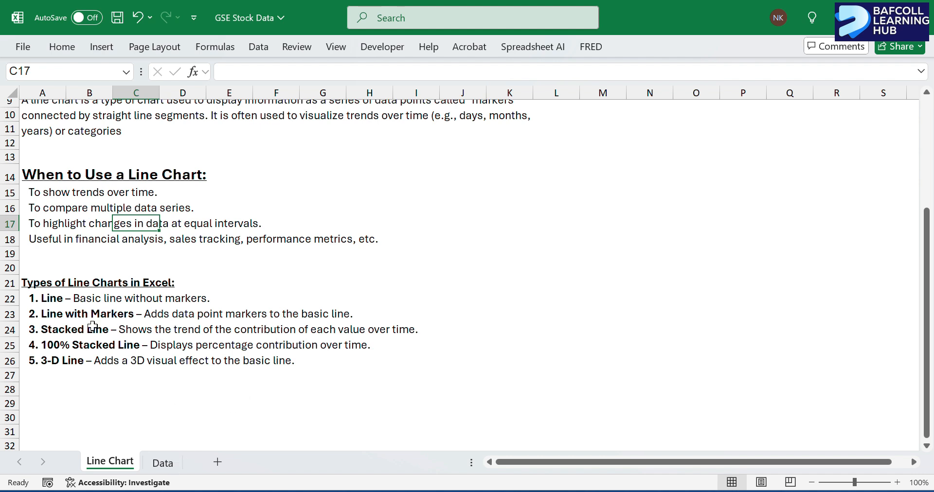
{"action": "left_click", "coordinate": [160, 469]}
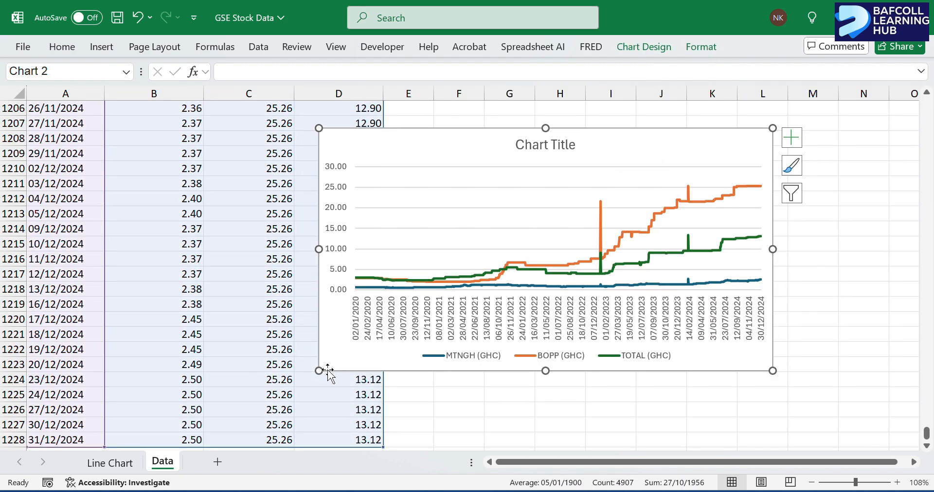
Step: Enlarge the line chart further and remove its gridlines and legend
{"action": "left_click_drag", "start_coordinate": [318, 371], "coordinate": [279, 412]}
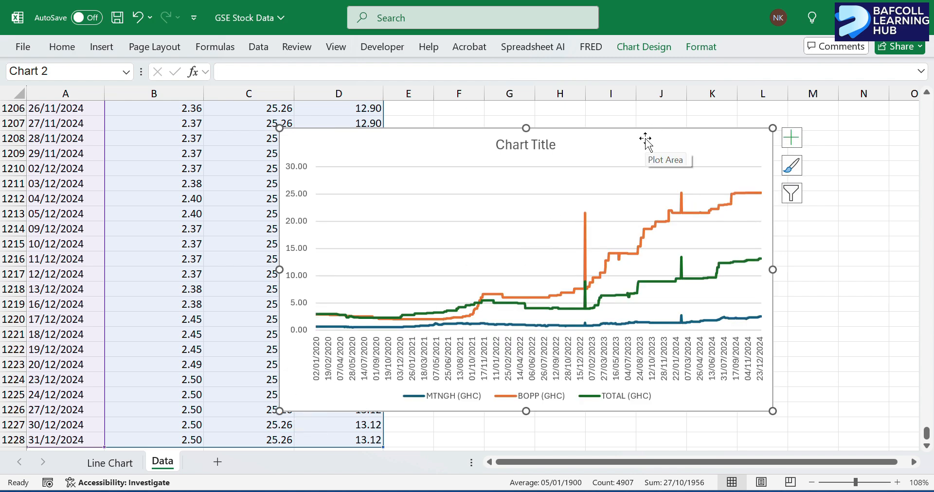
{"action": "left_click", "coordinate": [791, 139]}
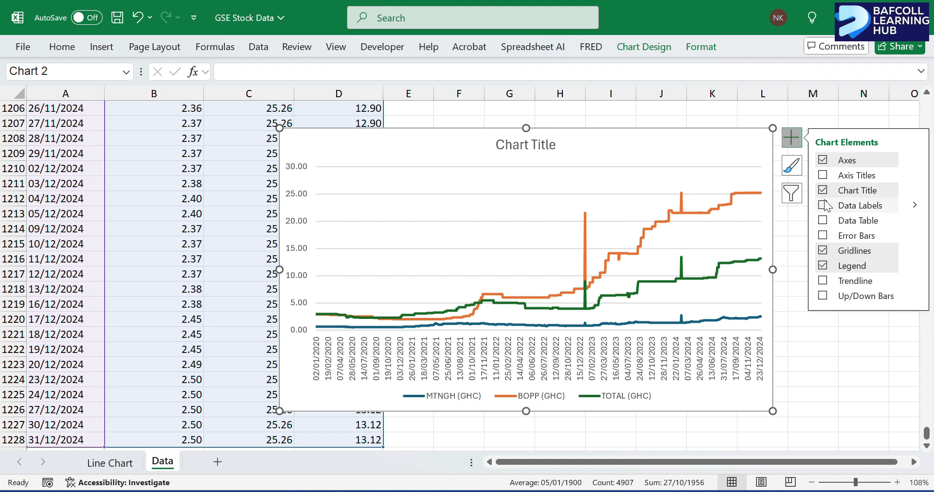
{"action": "left_click", "coordinate": [824, 251]}
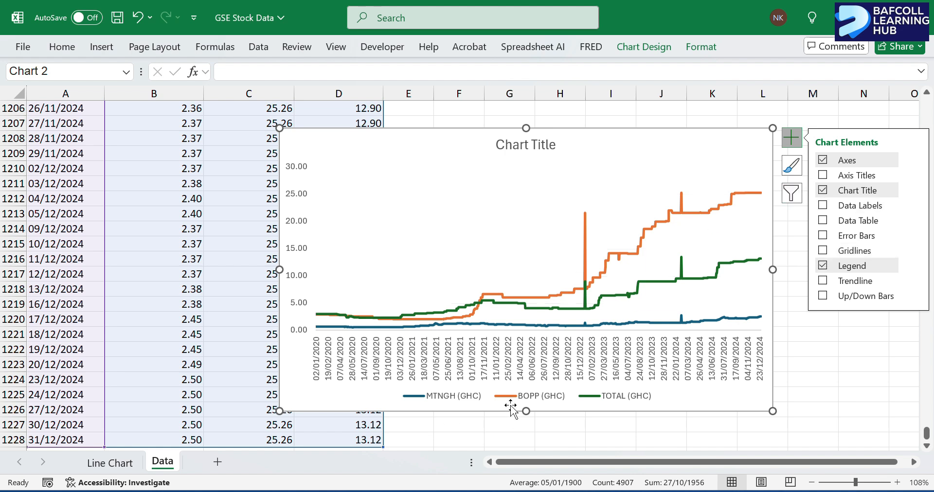
{"action": "left_click", "coordinate": [822, 266]}
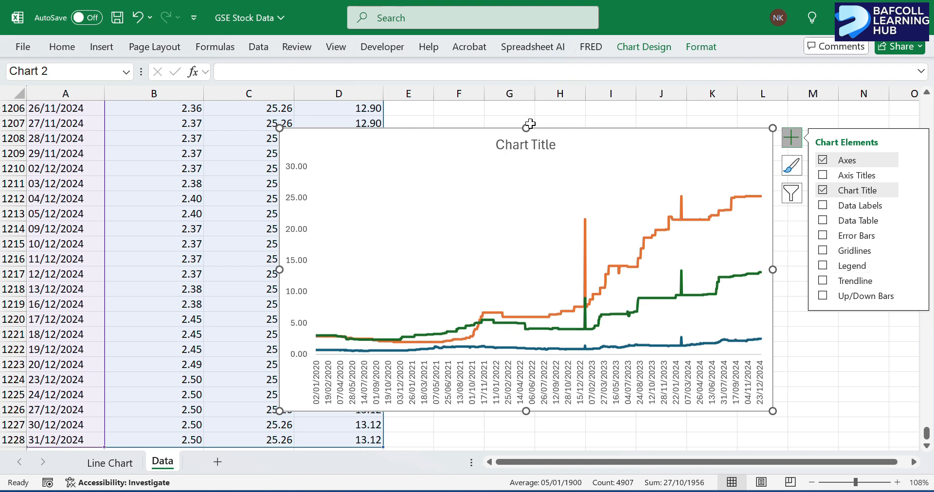
Step: Extend the chart upward and across the data columns, and turn its legend back on
{"action": "left_click_drag", "start_coordinate": [280, 127], "coordinate": [199, 93]}
{"action": "left_click_drag", "start_coordinate": [450, 184], "coordinate": [445, 190]}
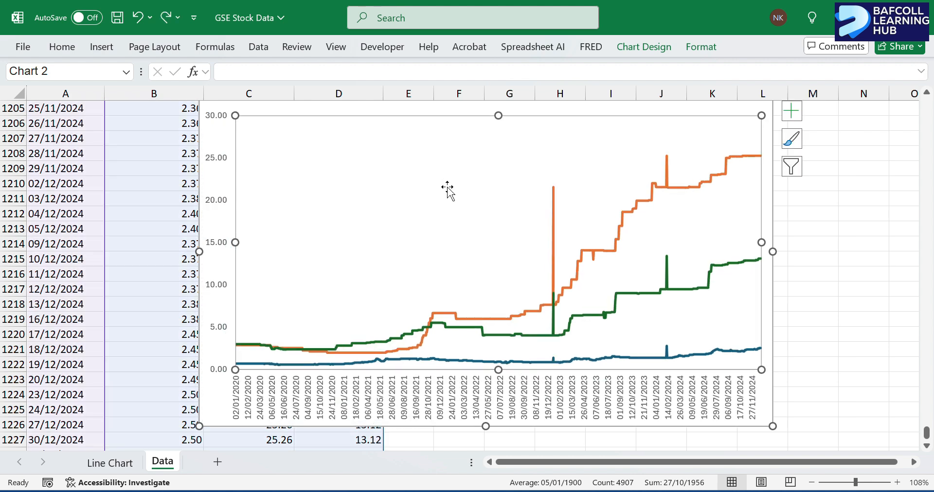
{"action": "left_click", "coordinate": [791, 111]}
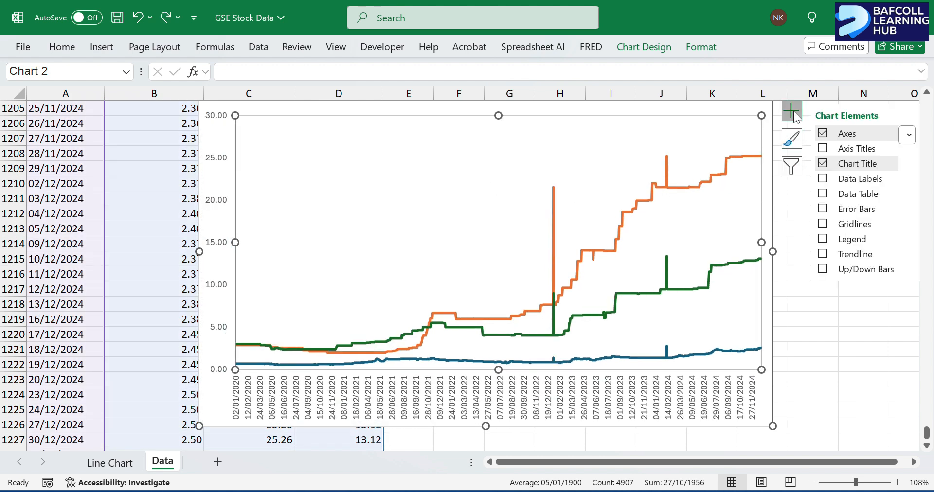
{"action": "left_click", "coordinate": [822, 239]}
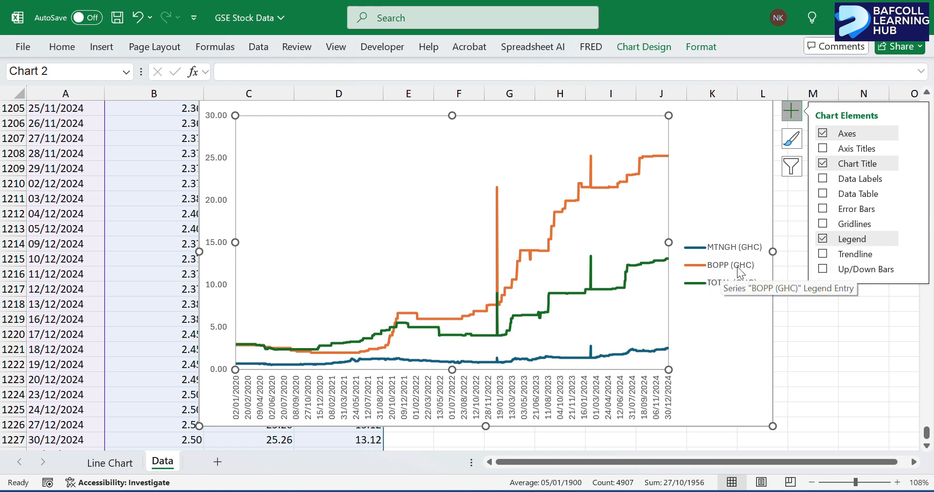
Step: Try the Top and Left legend positions, and place the chart's legend at the Bottom
{"action": "left_click", "coordinate": [915, 238]}
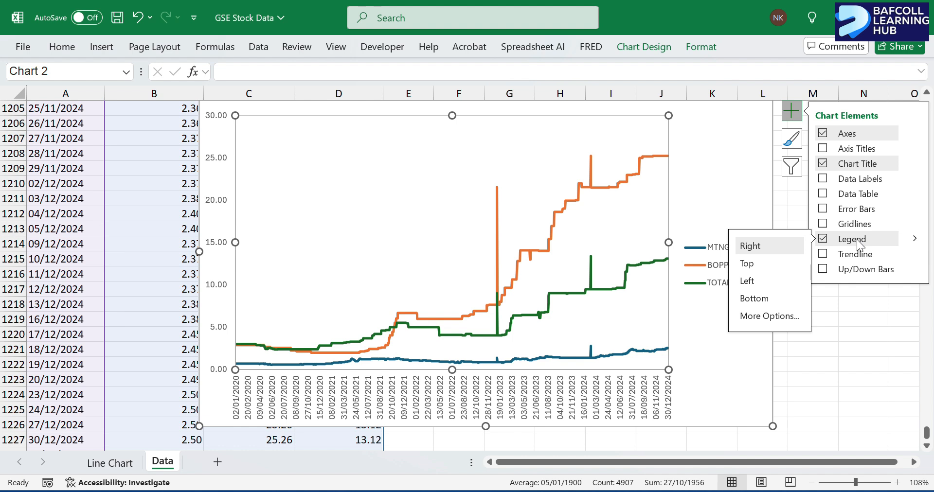
{"action": "left_click", "coordinate": [750, 264]}
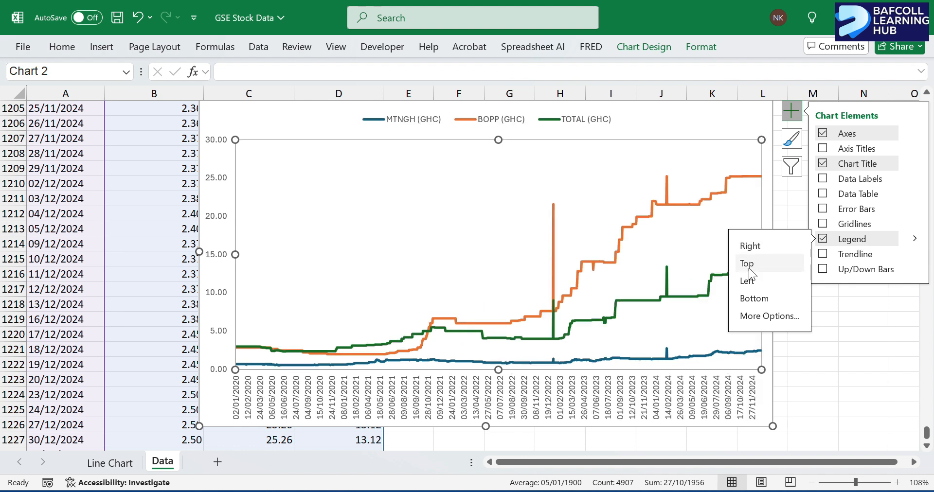
{"action": "left_click", "coordinate": [748, 280]}
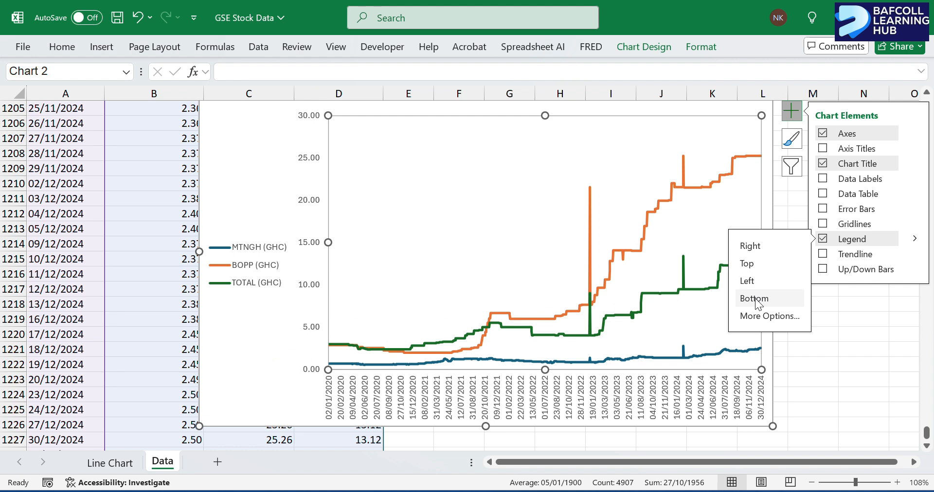
{"action": "left_click", "coordinate": [755, 299]}
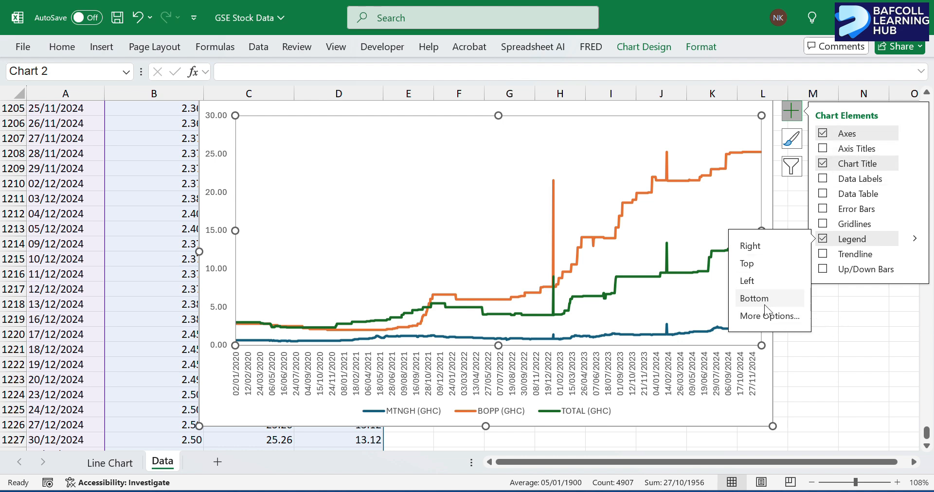
{"action": "left_click", "coordinate": [792, 111]}
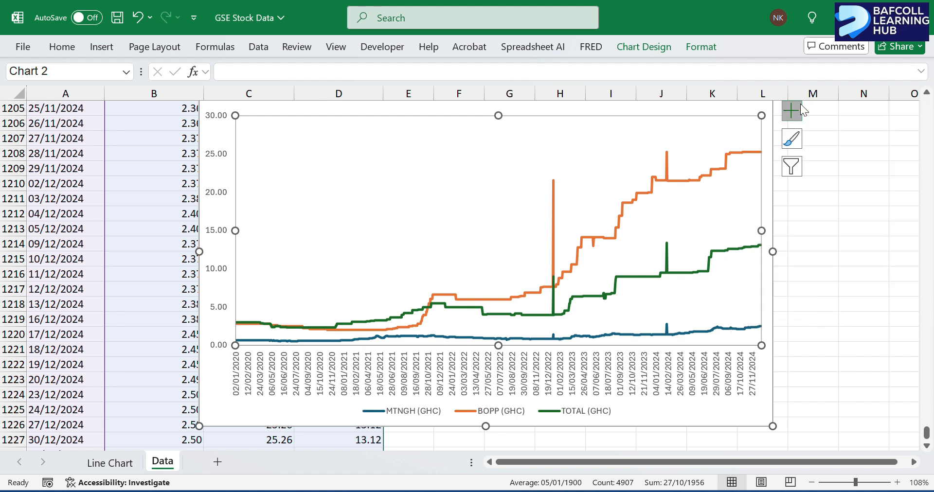
Step: Open the plot area's fill options and move the whole chart over columns A to I with its chart area selected
{"action": "left_click", "coordinate": [415, 111]}
{"action": "left_click_drag", "start_coordinate": [414, 111], "coordinate": [376, 109]}
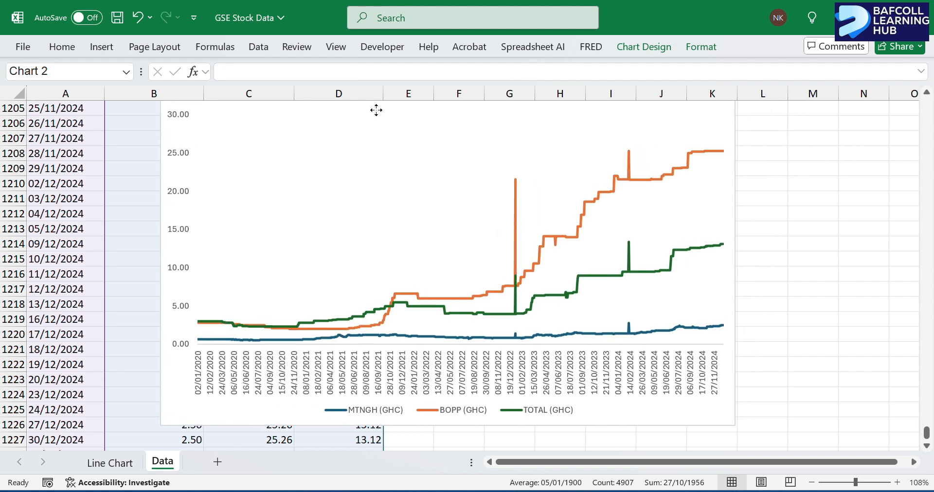
{"action": "right_click", "coordinate": [471, 286]}
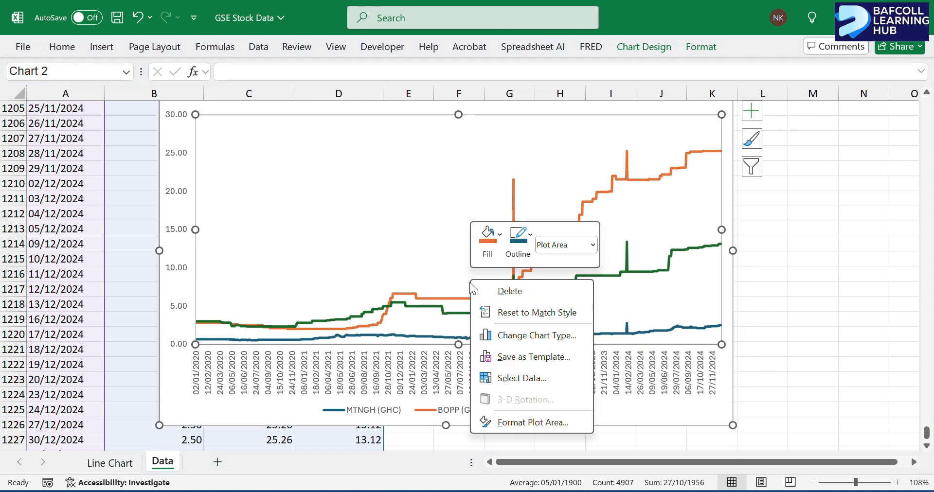
{"action": "left_click", "coordinate": [538, 424]}
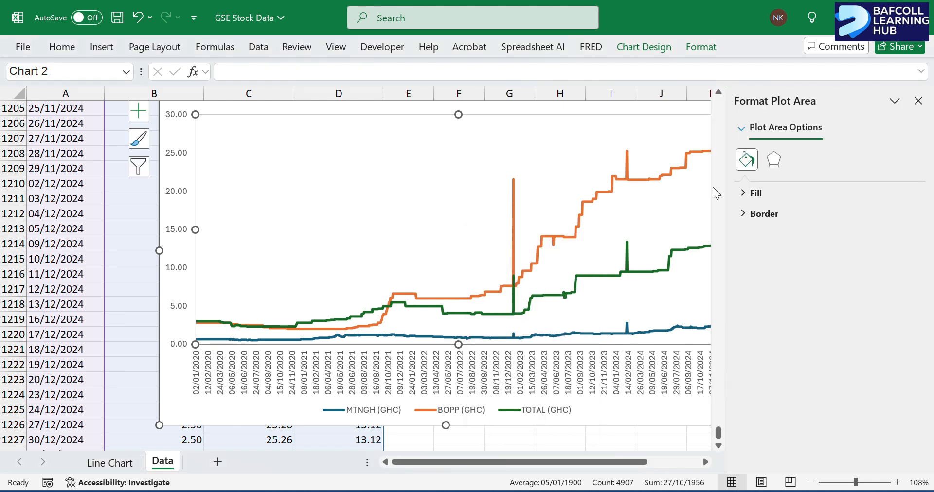
{"action": "left_click", "coordinate": [744, 194]}
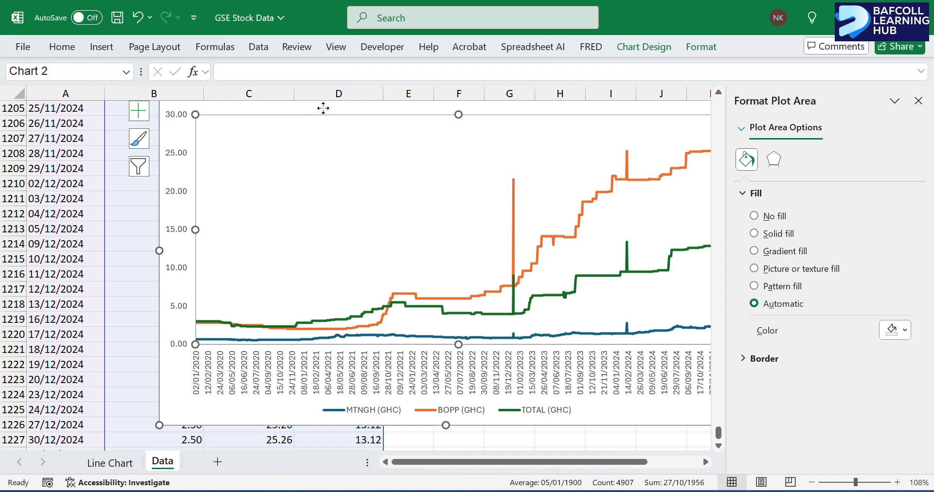
{"action": "left_click_drag", "start_coordinate": [323, 108], "coordinate": [223, 142]}
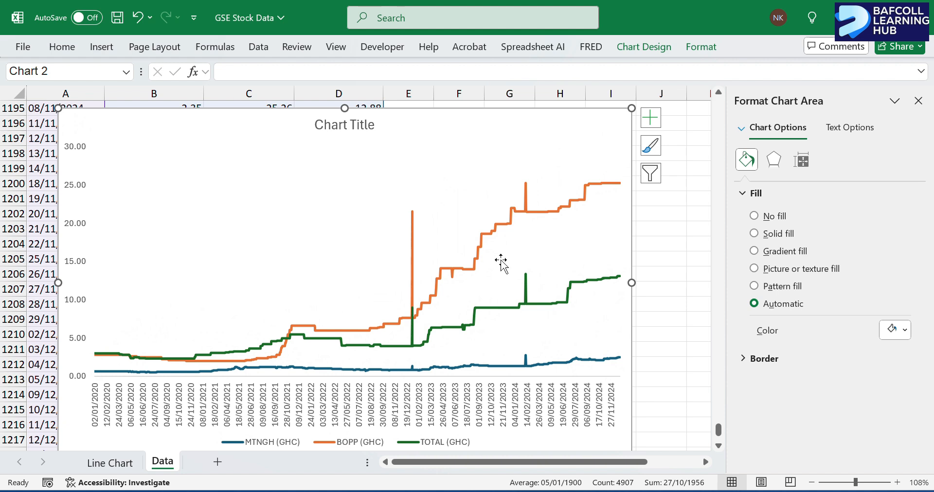
Step: Try a solid fill at 25% transparency on the chart area, view the fill colours, and switch to No fill
{"action": "left_click", "coordinate": [755, 234]}
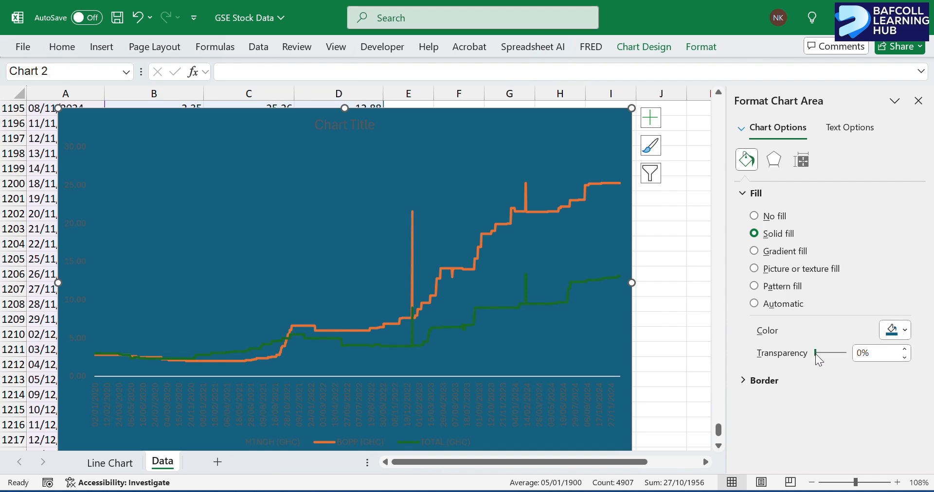
{"action": "mouse_move", "coordinate": [816, 355]}
{"action": "left_mouse_down"}
{"action": "mouse_move", "coordinate": [833, 354]}
{"action": "mouse_move", "coordinate": [826, 355]}
{"action": "left_mouse_up"}
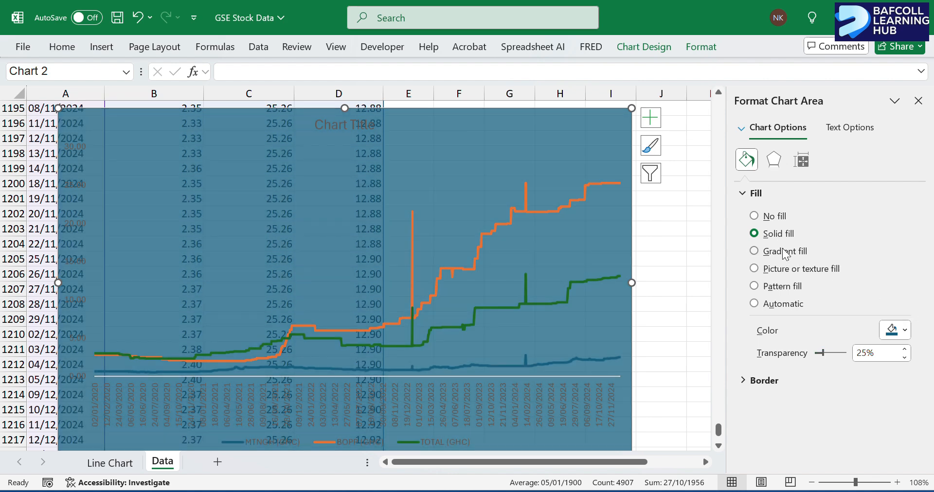
{"action": "left_click", "coordinate": [894, 331]}
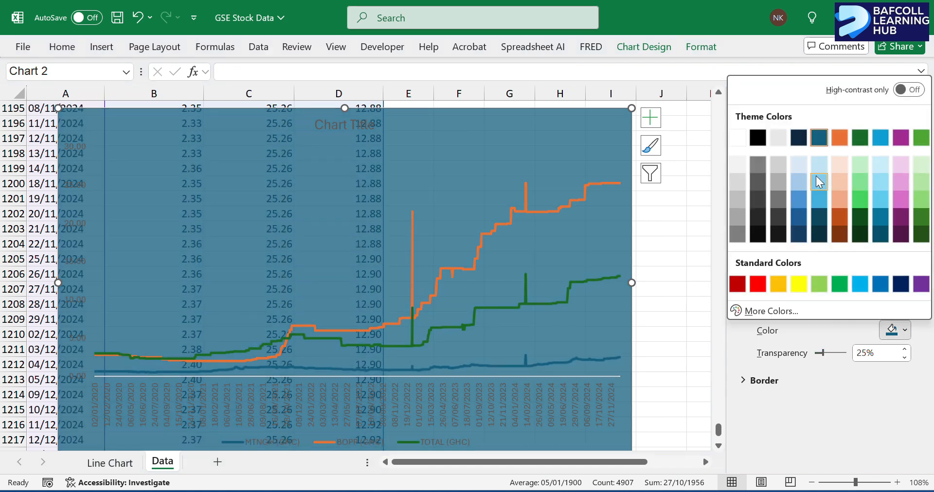
{"action": "left_click", "coordinate": [704, 183]}
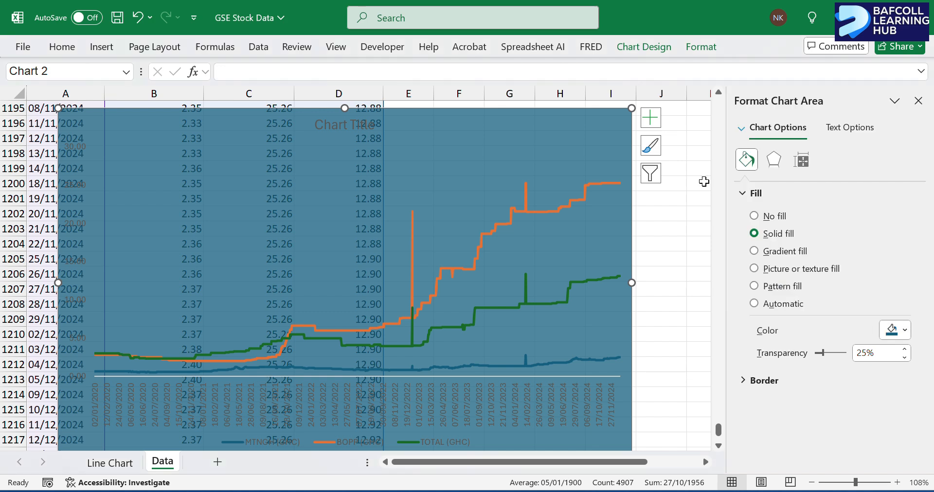
{"action": "left_click", "coordinate": [754, 217]}
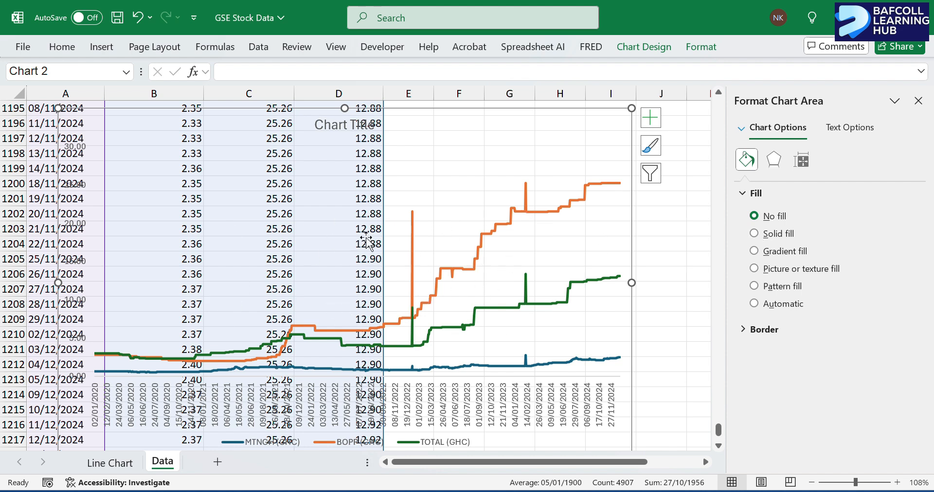
Step: Give the chart area a solid white fill and close its formatting options
{"action": "left_click", "coordinate": [754, 234]}
{"action": "left_click", "coordinate": [906, 331]}
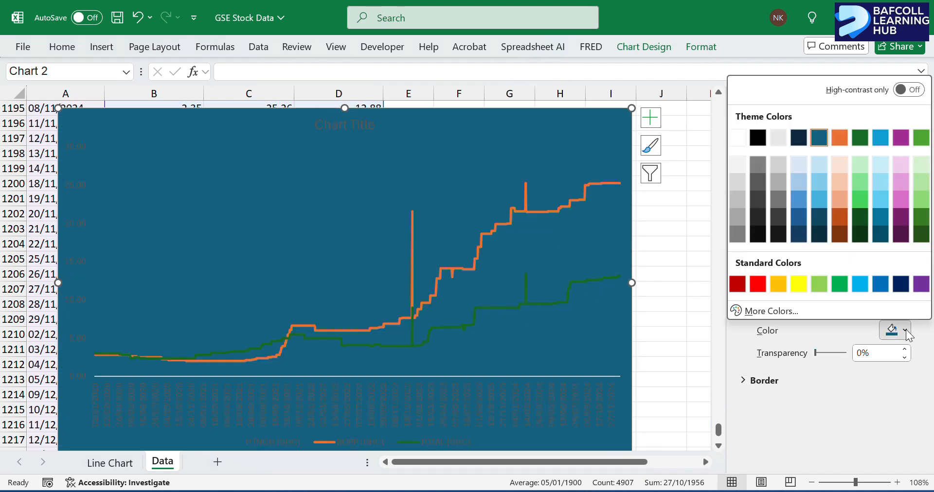
{"action": "left_click", "coordinate": [746, 140]}
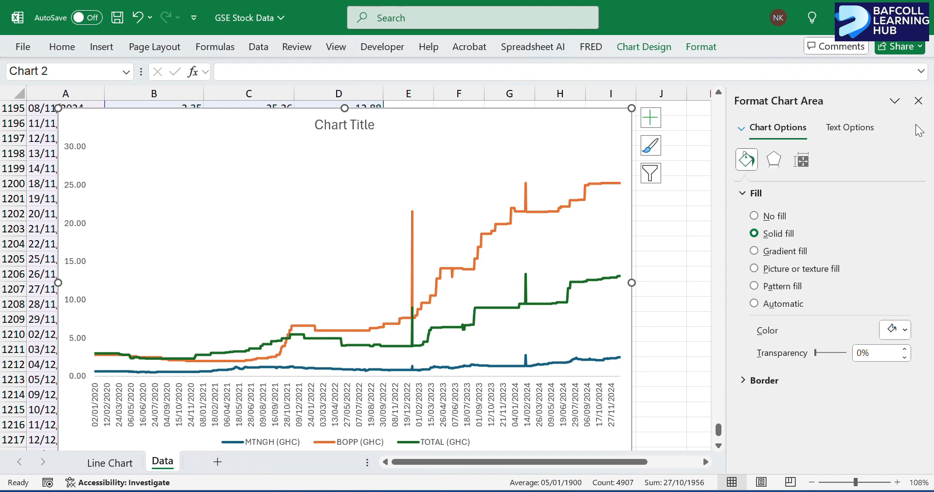
{"action": "left_click", "coordinate": [918, 101]}
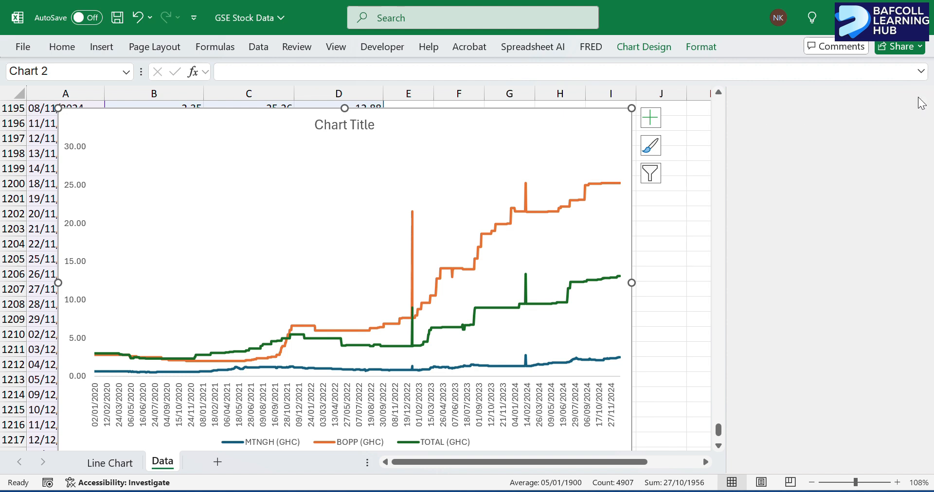
Step: Try the Date number format with the 14/3/12 type on the chart's horizontal axis
{"action": "left_click", "coordinate": [399, 426]}
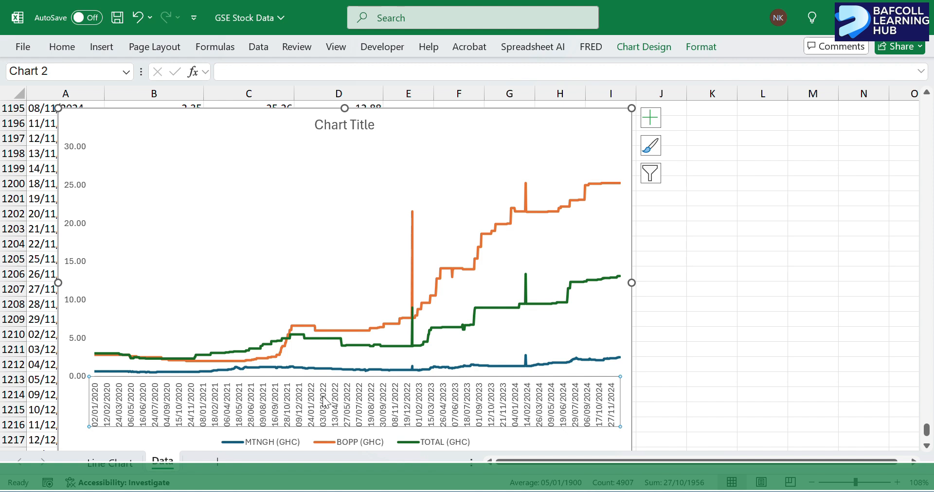
{"action": "right_click", "coordinate": [241, 414]}
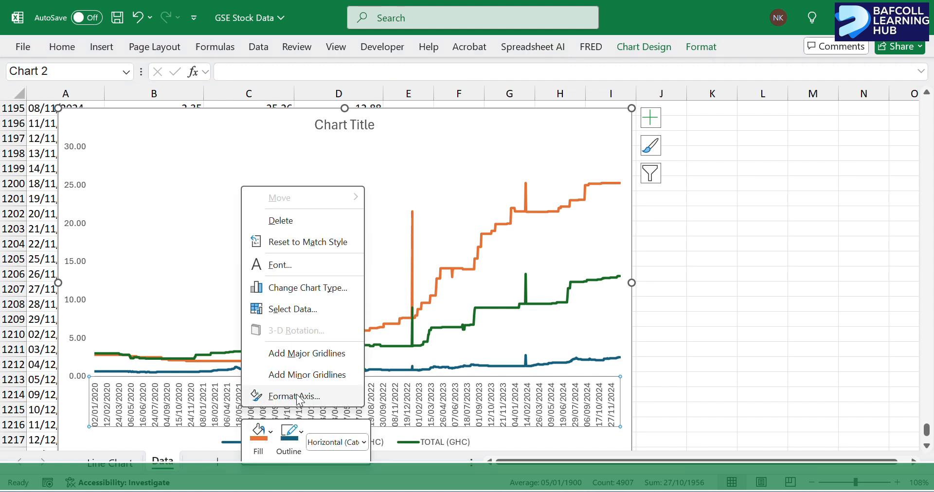
{"action": "left_click", "coordinate": [298, 398]}
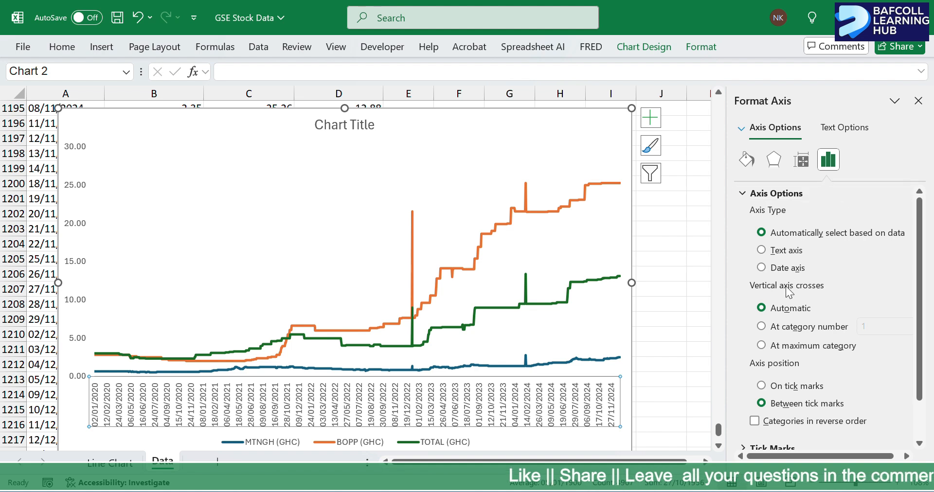
{"action": "scroll", "coordinate": [792, 291], "scroll_direction": "down", "scroll_amount": 1}
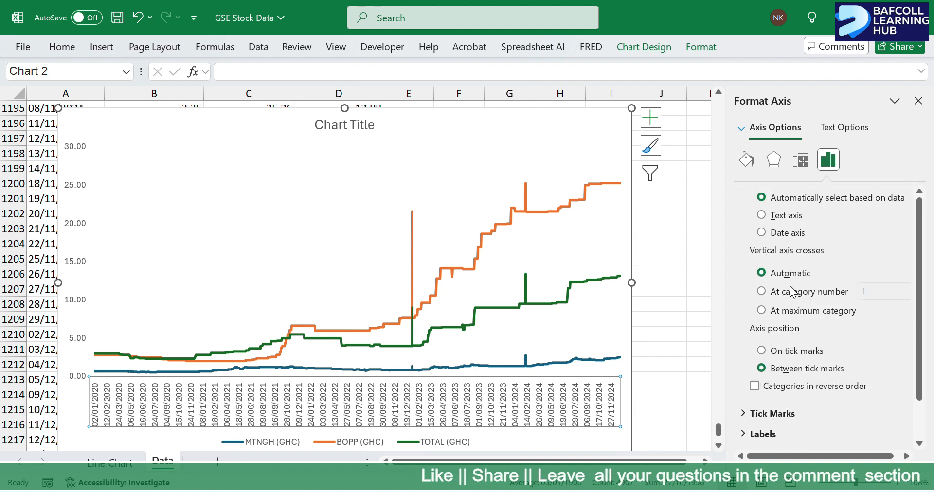
{"action": "scroll", "coordinate": [792, 291], "scroll_direction": "down", "scroll_amount": 1}
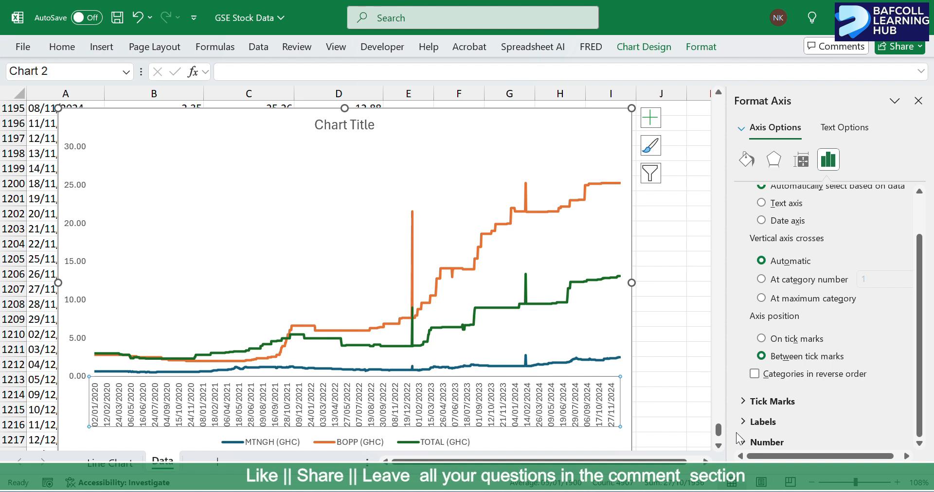
{"action": "left_click", "coordinate": [751, 441]}
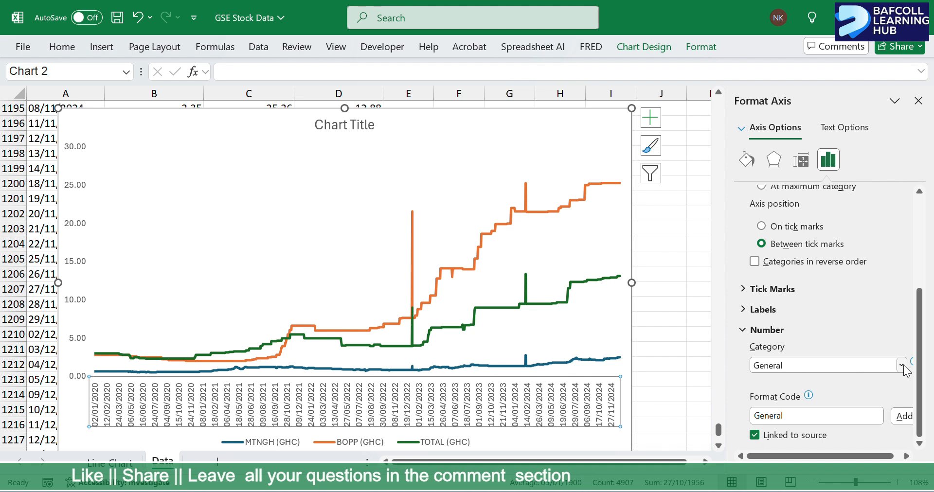
{"action": "left_click", "coordinate": [901, 365]}
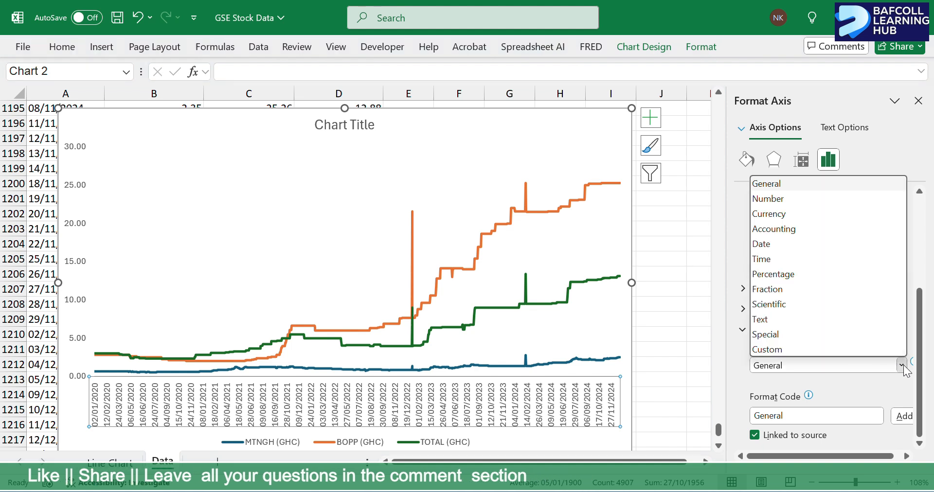
{"action": "left_click", "coordinate": [775, 249]}
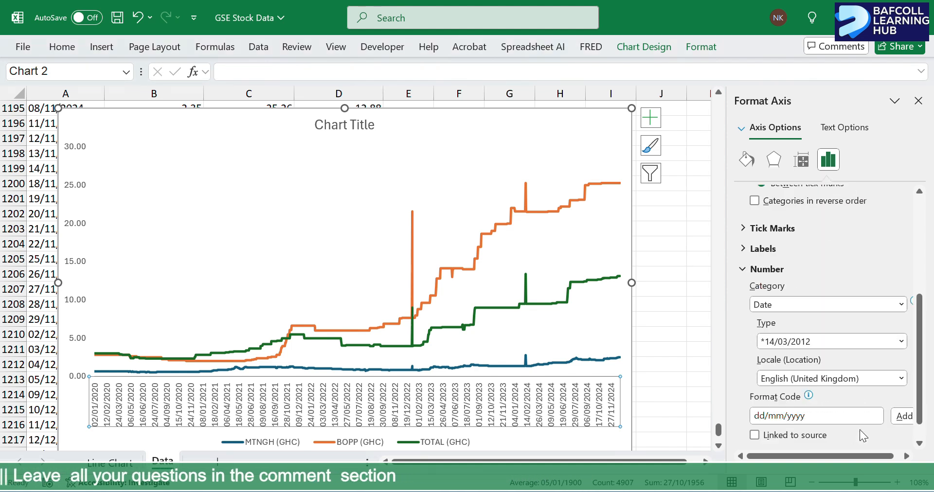
{"action": "left_click", "coordinate": [866, 343]}
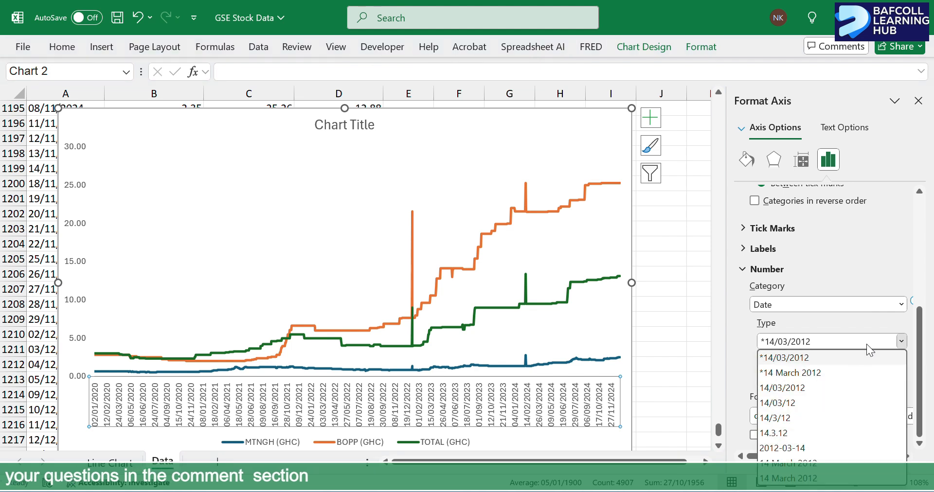
{"action": "left_click", "coordinate": [776, 418]}
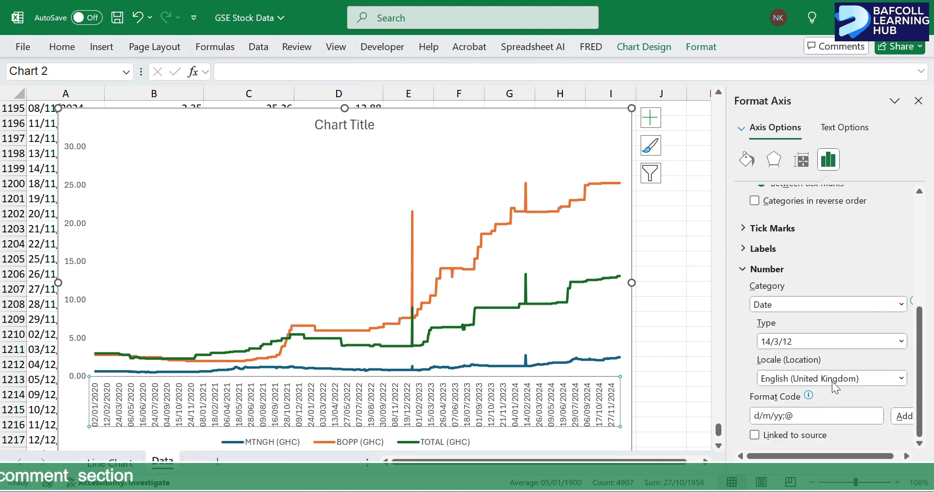
Step: Add the d/m/yy format code to the horizontal axis and link its number format back to the source
{"action": "left_click", "coordinate": [906, 417]}
{"action": "scroll", "coordinate": [804, 370], "scroll_direction": "down", "scroll_amount": 1}
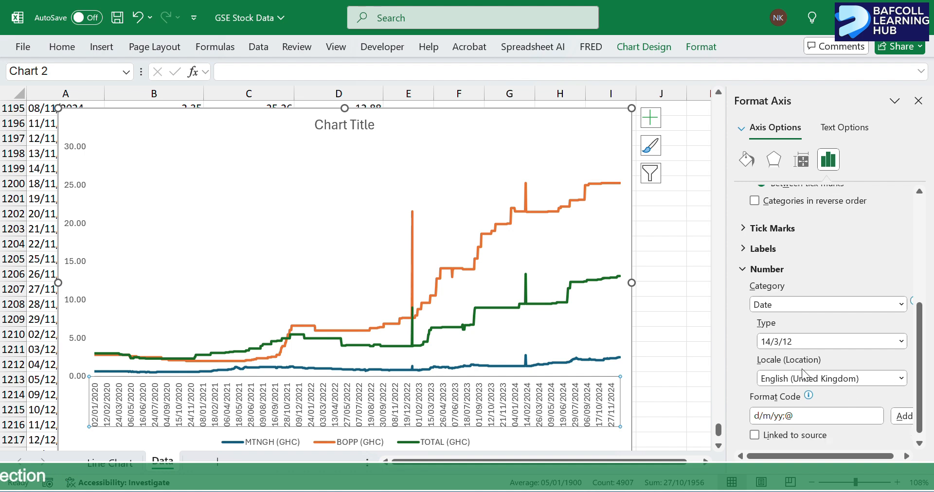
{"action": "left_click", "coordinate": [754, 435]}
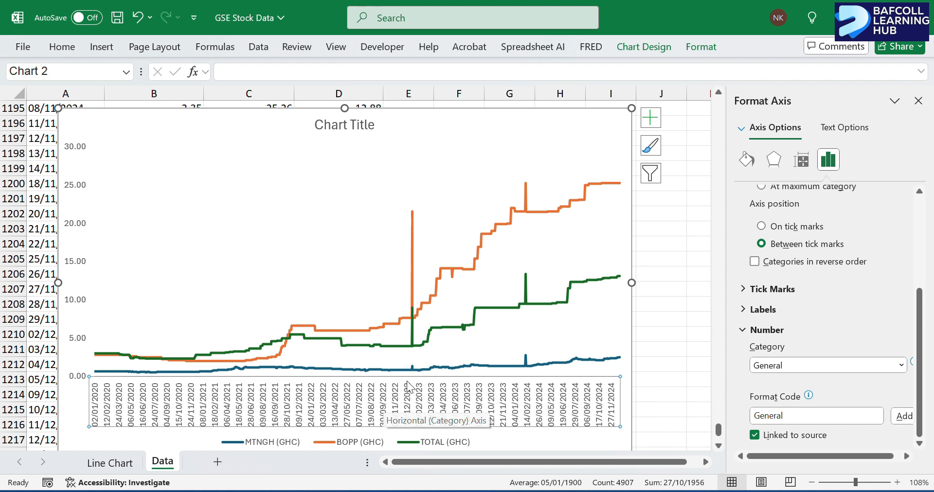
Step: Try a maximum bound of 50 on the chart's vertical axis, and set the maximum to 20
{"action": "left_click", "coordinate": [679, 226]}
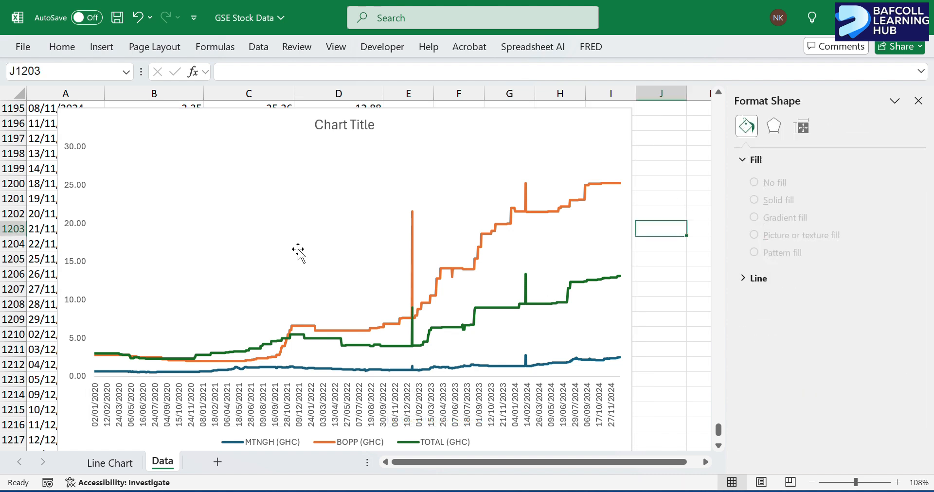
{"action": "left_click", "coordinate": [74, 227]}
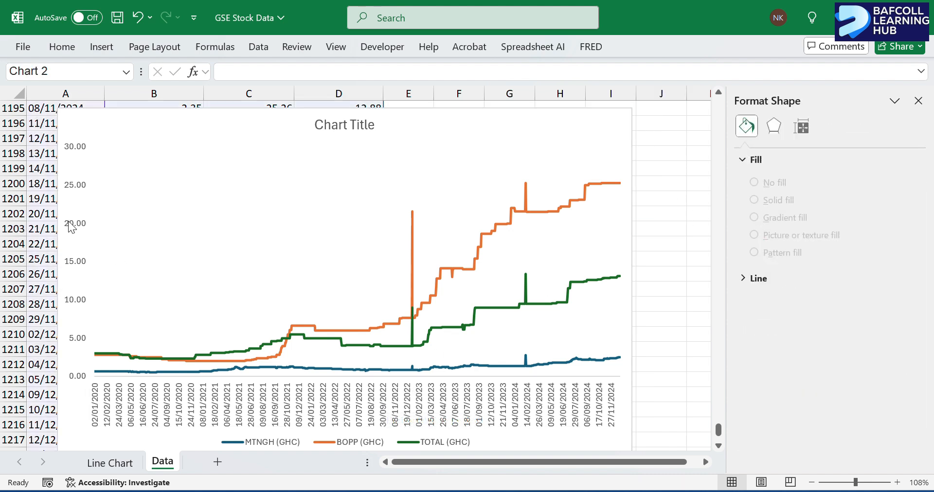
{"action": "right_click", "coordinate": [79, 226]}
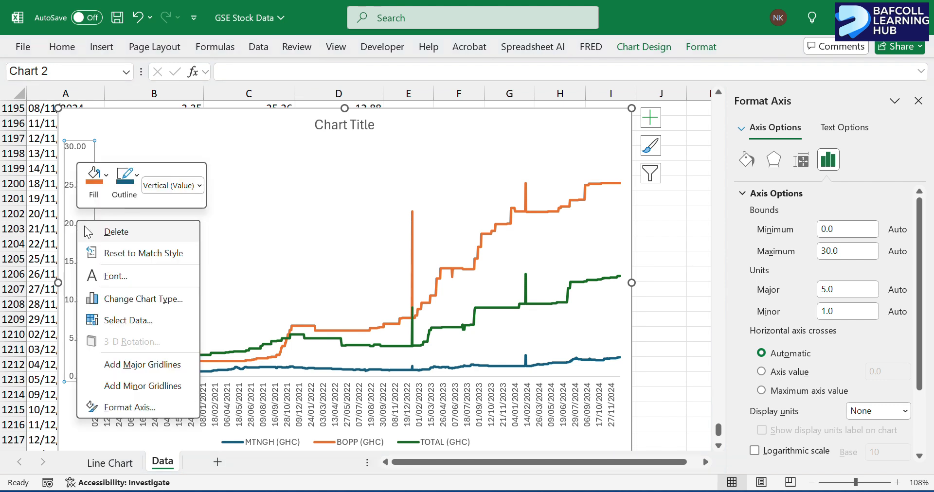
{"action": "left_click", "coordinate": [130, 408]}
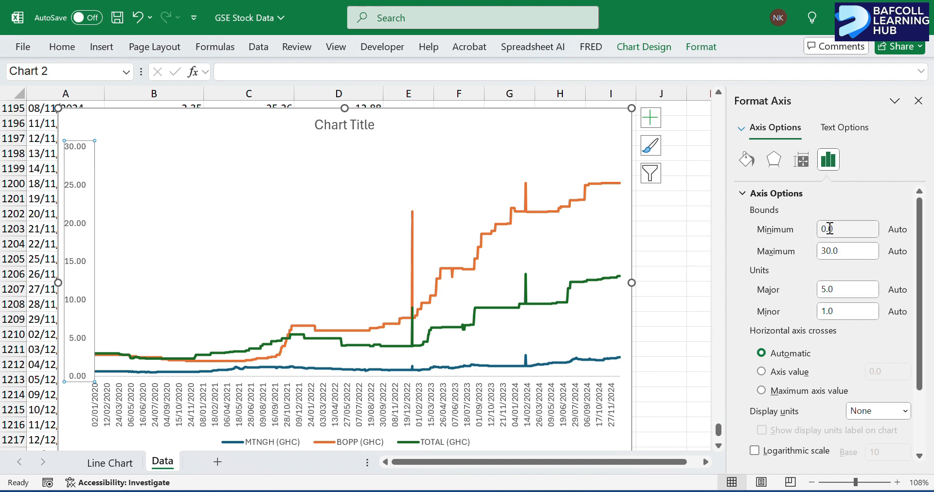
{"action": "left_click", "coordinate": [828, 252]}
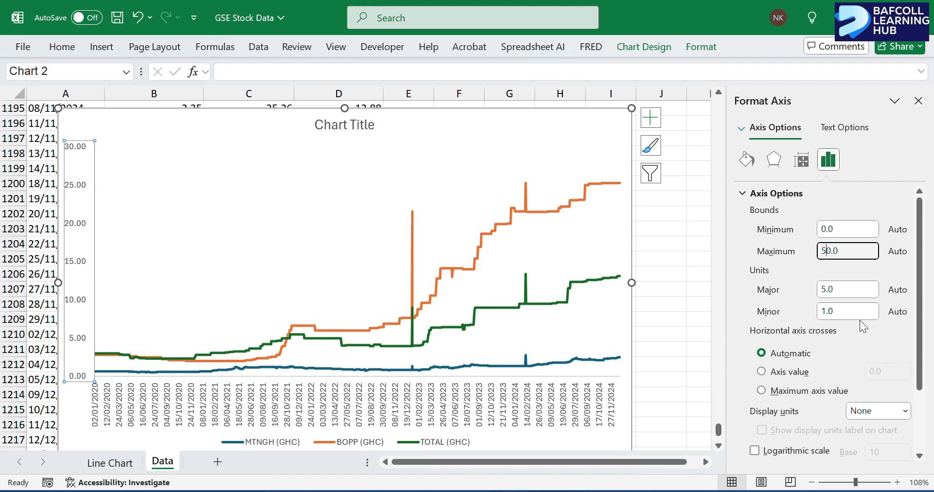
{"action": "key", "text": "Return"}
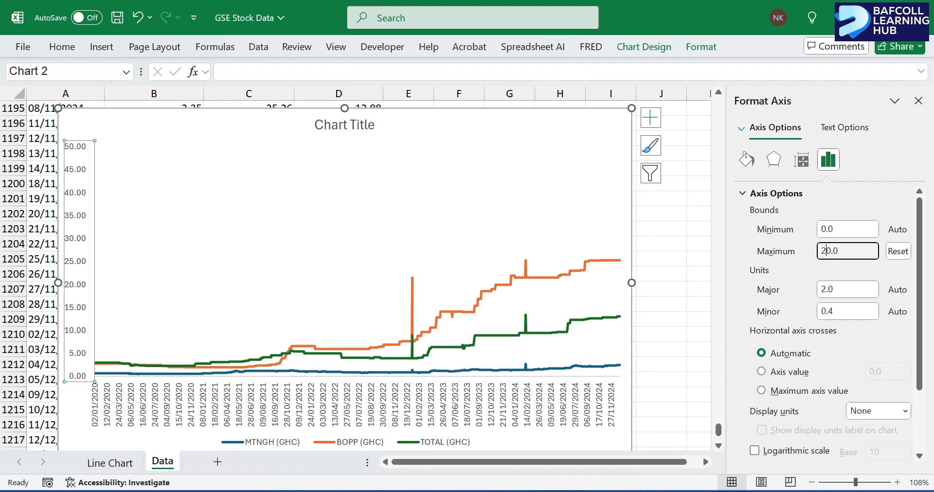
{"action": "key", "text": "Return"}
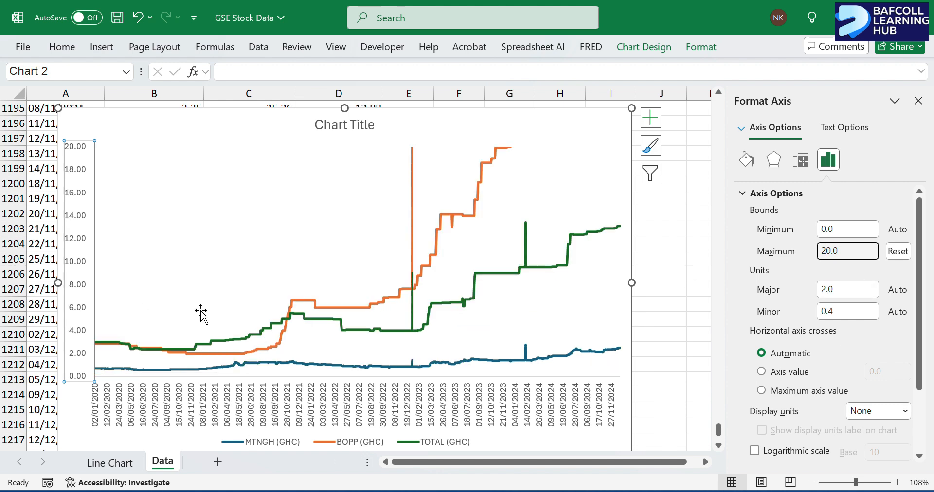
Step: Set the vertical axis's major tick marks to Inside and agree to continue using the complex formatting
{"action": "scroll", "coordinate": [834, 282], "scroll_direction": "down", "scroll_amount": 1}
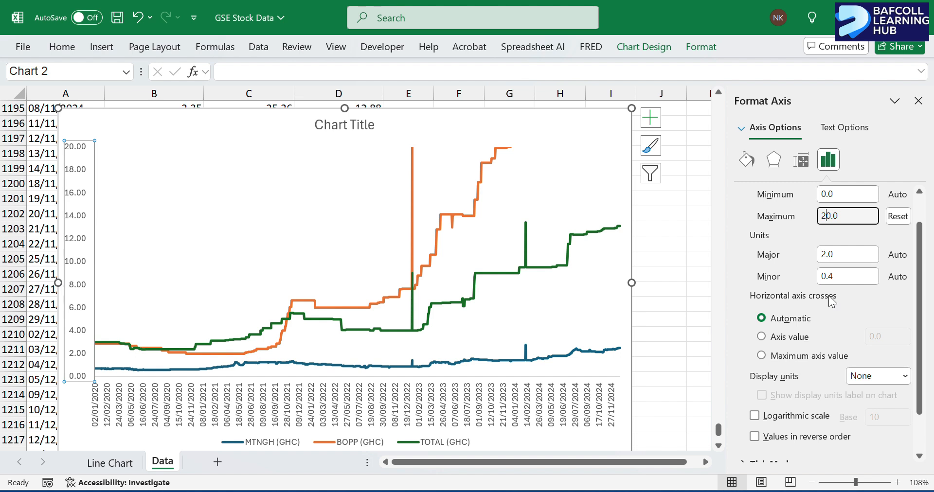
{"action": "scroll", "coordinate": [831, 321], "scroll_direction": "down", "scroll_amount": 2}
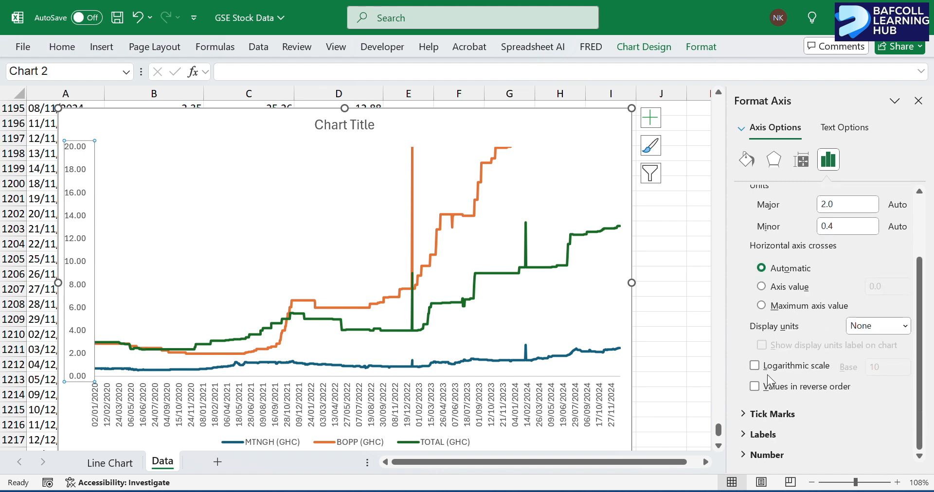
{"action": "left_click", "coordinate": [748, 415]}
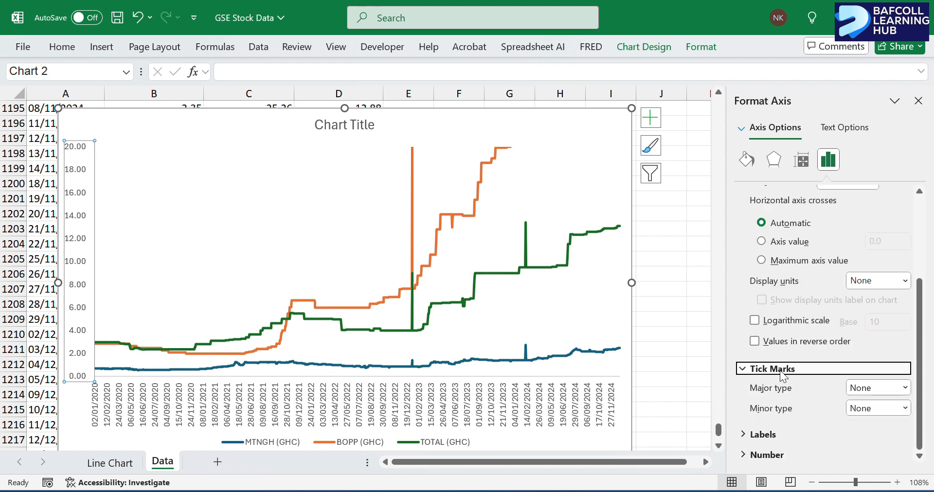
{"action": "left_click", "coordinate": [906, 388]}
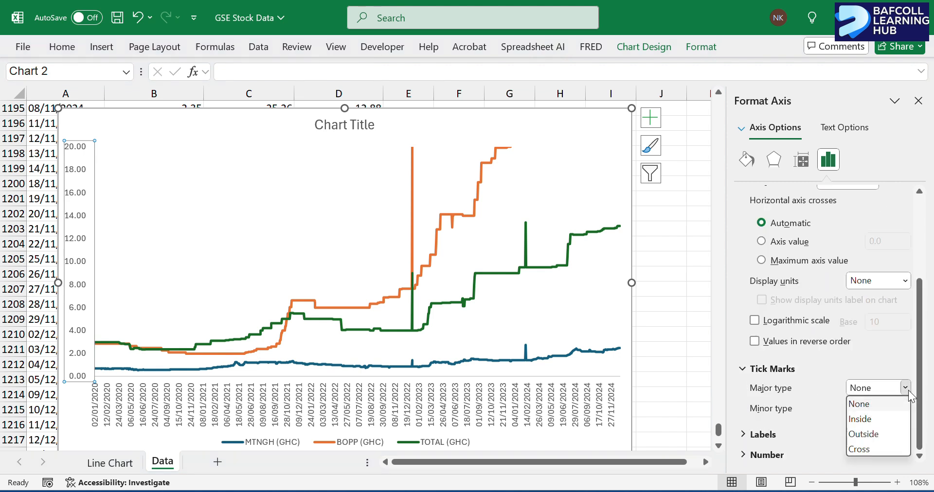
{"action": "left_click", "coordinate": [861, 420]}
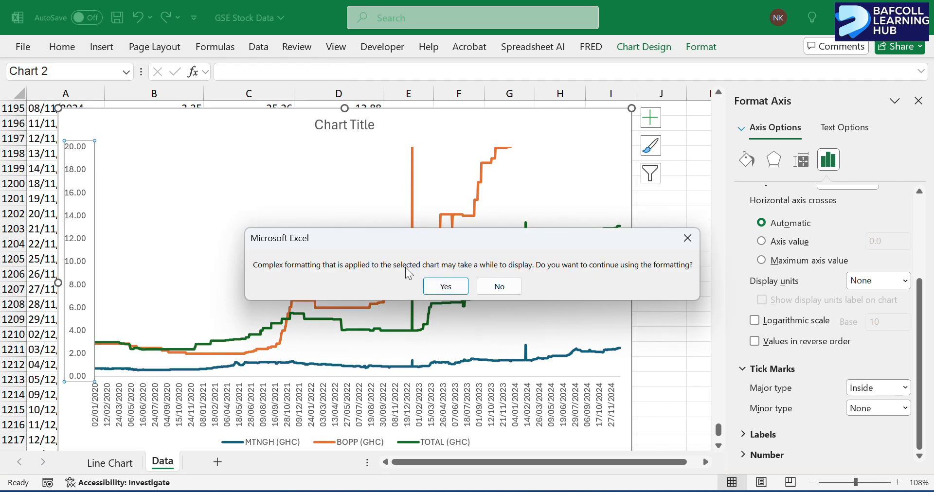
{"action": "left_click", "coordinate": [447, 287]}
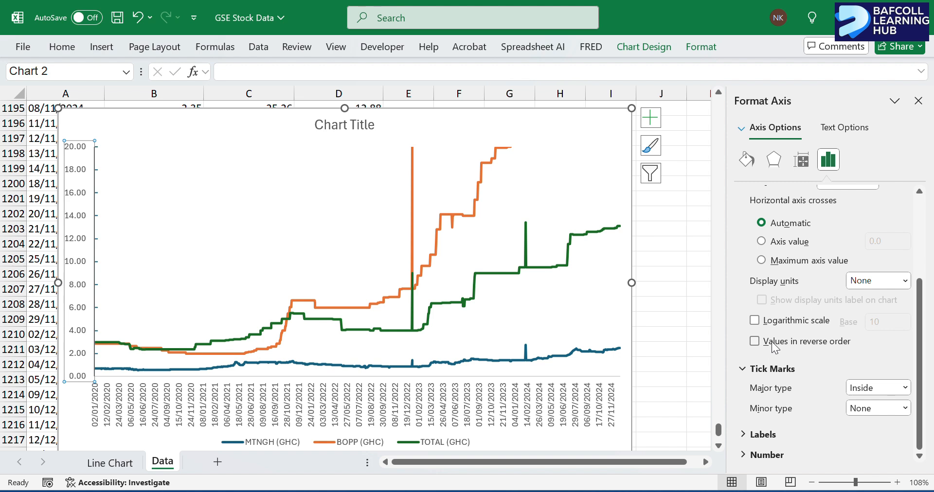
Step: Set the vertical axis's number format to 3 decimal places and close the axis formatting options
{"action": "left_click", "coordinate": [744, 456]}
{"action": "scroll", "coordinate": [778, 355], "scroll_direction": "down", "scroll_amount": 3}
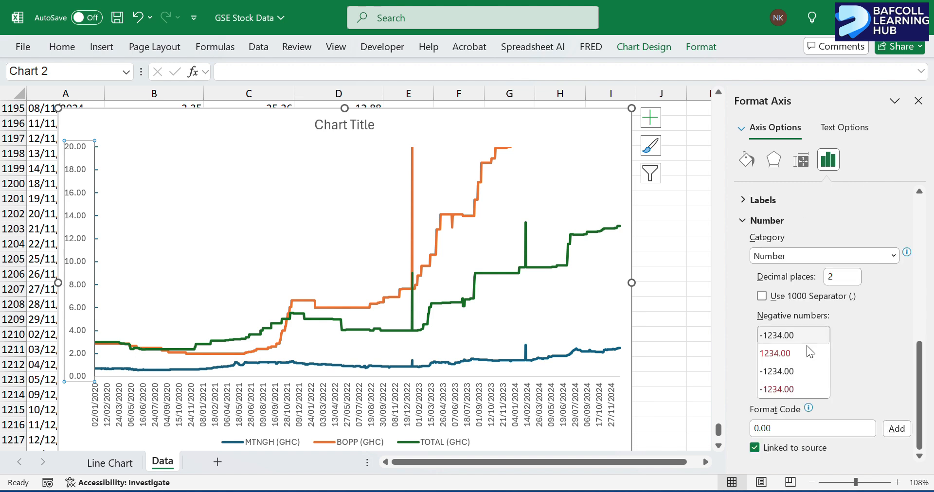
{"action": "left_click", "coordinate": [839, 281]}
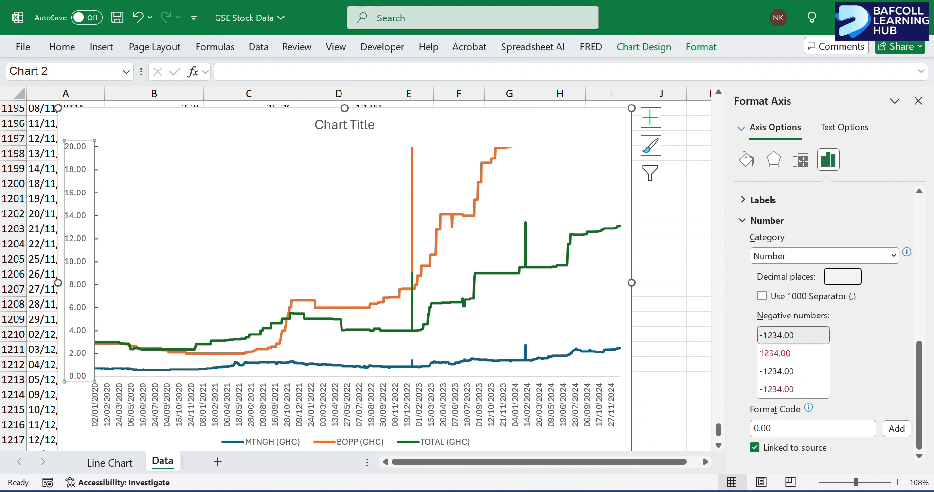
{"action": "key", "text": "Return"}
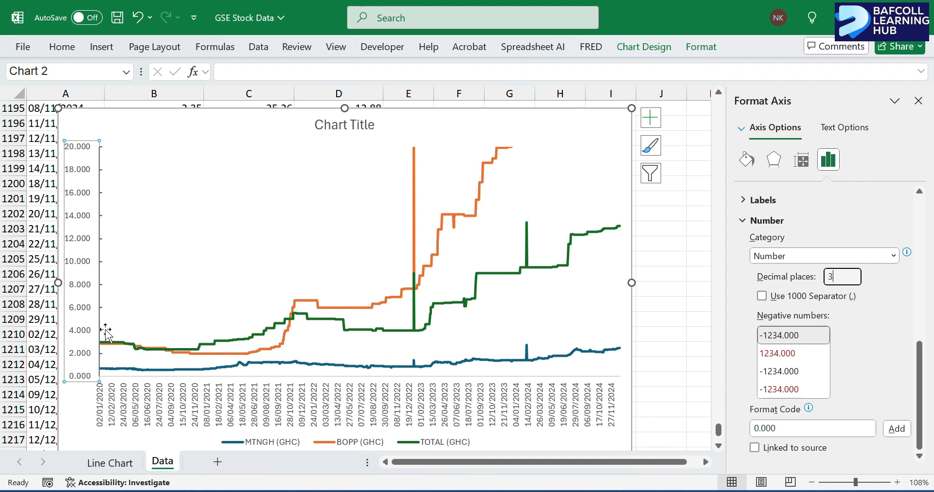
{"action": "left_click", "coordinate": [919, 101]}
Step: Move the chart sideways and slightly down the sheet to uncover the dates and most of the MTNGH price column
{"action": "left_click_drag", "start_coordinate": [241, 117], "coordinate": [371, 125]}
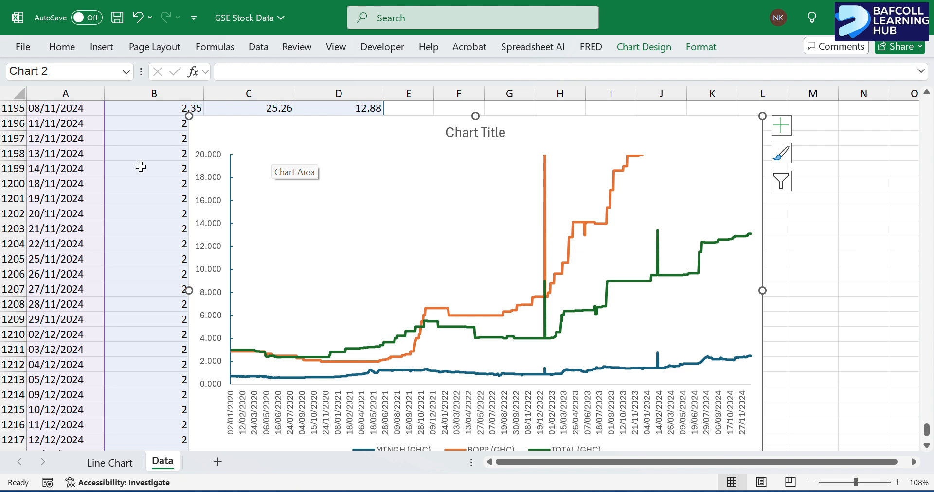
{"action": "left_click", "coordinate": [137, 274]}
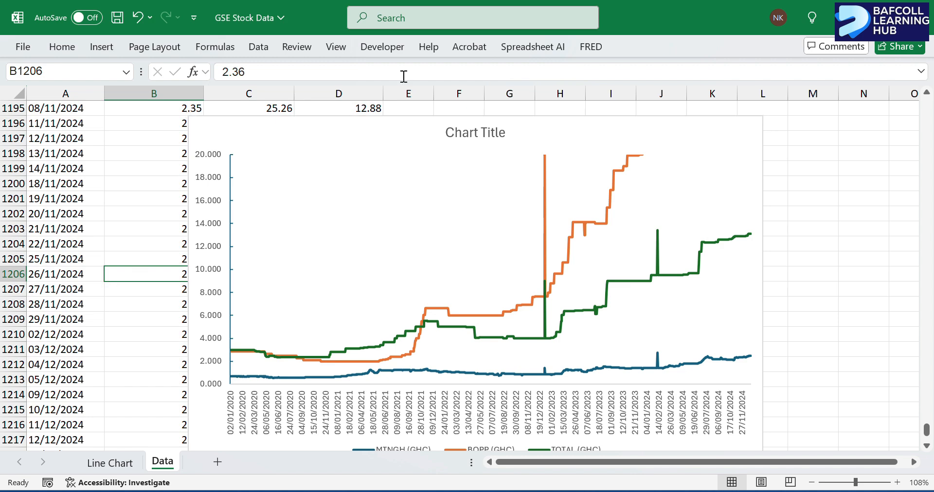
{"action": "left_click_drag", "start_coordinate": [360, 129], "coordinate": [370, 164]}
Step: Look through the daily price rows for 2021 and 2022 and return to the last row of the TOTAL column
{"action": "left_click", "coordinate": [143, 171]}
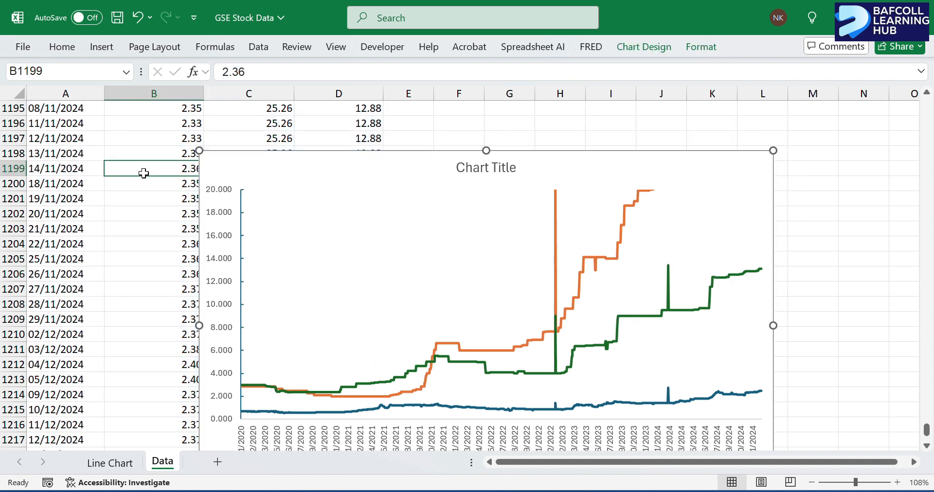
{"action": "key", "text": "ctrl+Up"}
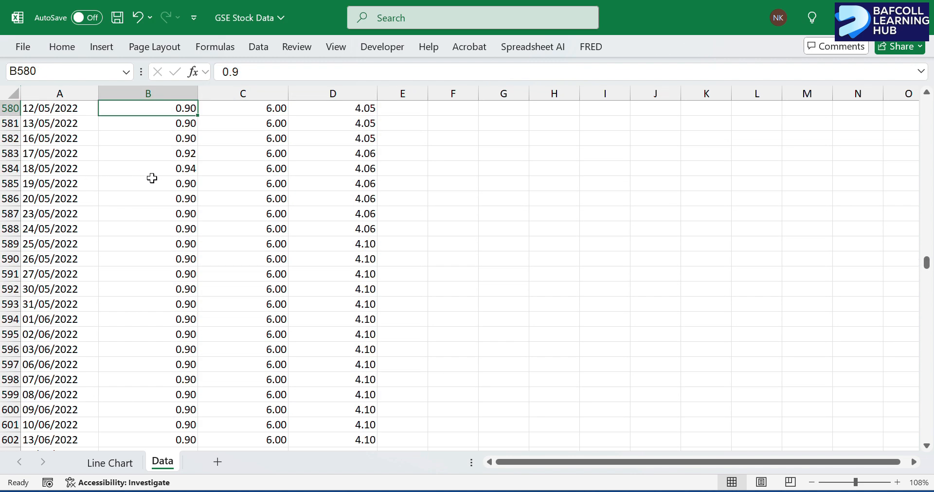
{"action": "scroll", "coordinate": [152, 178], "scroll_direction": "up", "scroll_amount": 13}
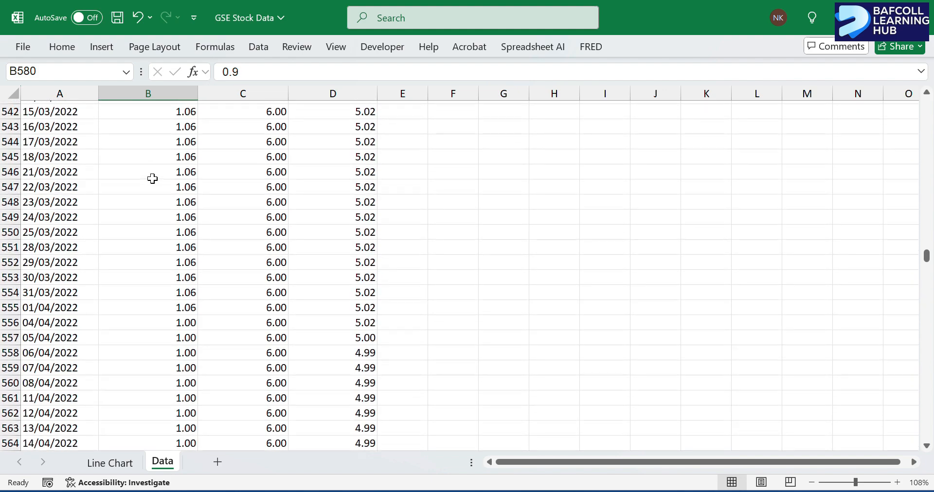
{"action": "scroll", "coordinate": [152, 178], "scroll_direction": "up", "scroll_amount": 2}
{"action": "left_click", "coordinate": [268, 223]}
{"action": "scroll", "coordinate": [268, 223], "scroll_direction": "up", "scroll_amount": 20}
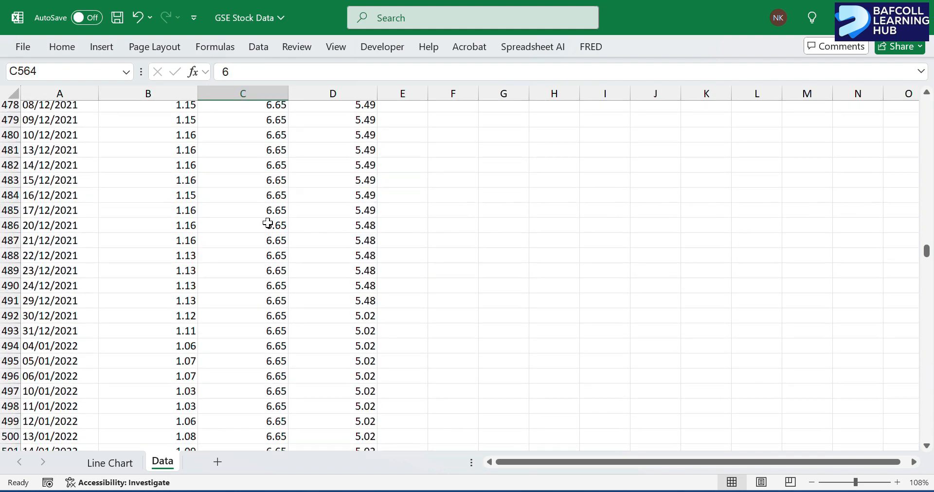
{"action": "scroll", "coordinate": [267, 223], "scroll_direction": "down", "scroll_amount": 20}
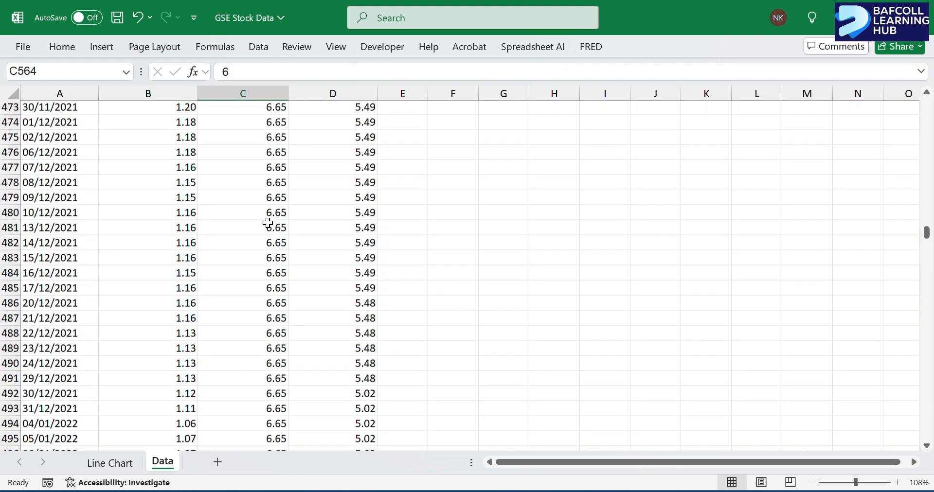
{"action": "scroll", "coordinate": [616, 262], "scroll_direction": "down", "scroll_amount": 14}
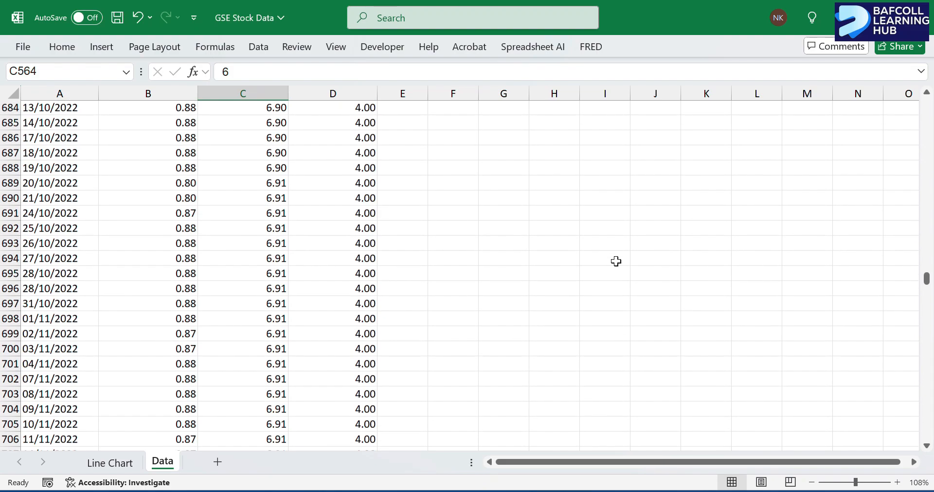
{"action": "left_click", "coordinate": [297, 228]}
{"action": "key", "text": "ctrl+Down"}
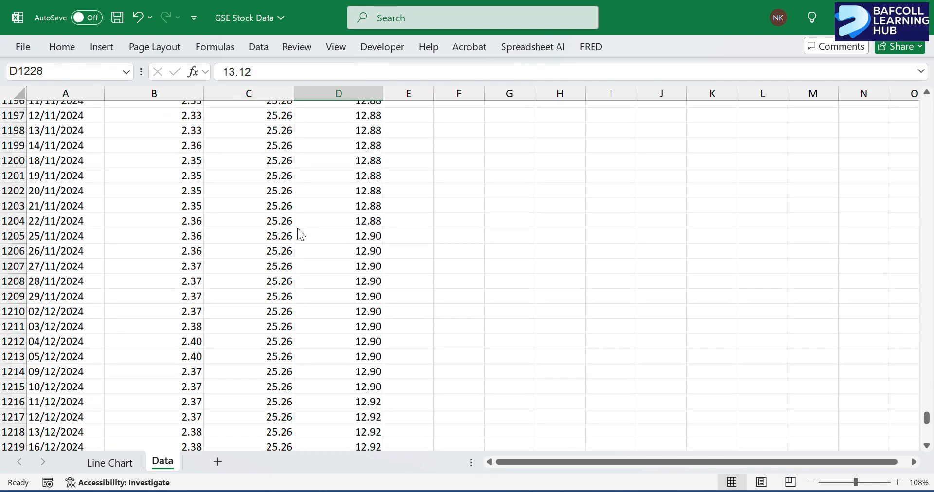
Step: Examine the trends of the three stocks on the line chart, selecting the BOPP series to inspect its tall spike
{"action": "scroll", "coordinate": [384, 165], "scroll_direction": "up", "scroll_amount": 2}
{"action": "scroll", "coordinate": [385, 166], "scroll_direction": "up", "scroll_amount": 3}
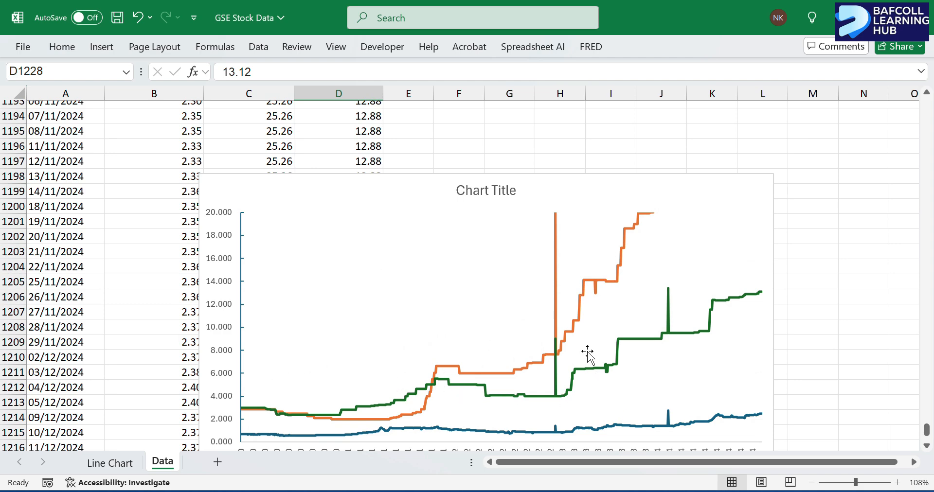
{"action": "scroll", "coordinate": [409, 384], "scroll_direction": "down", "scroll_amount": 2}
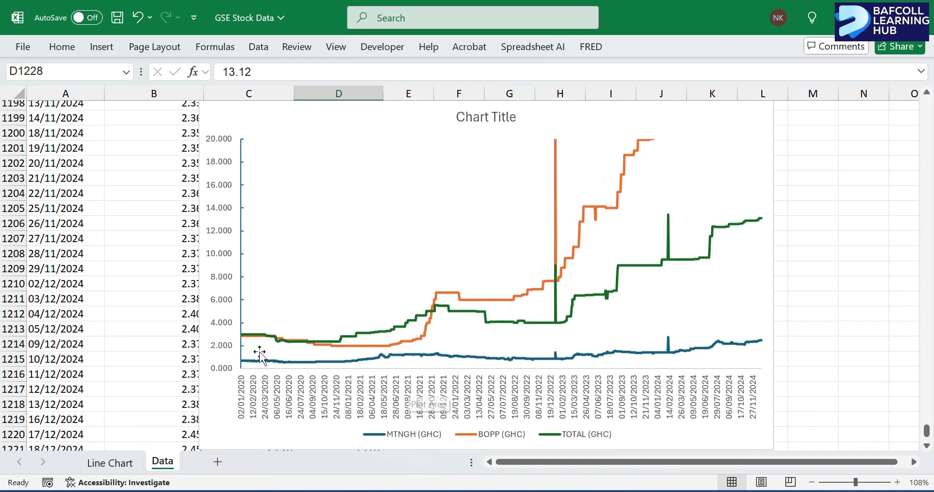
{"action": "mouse_move", "coordinate": [623, 161]}
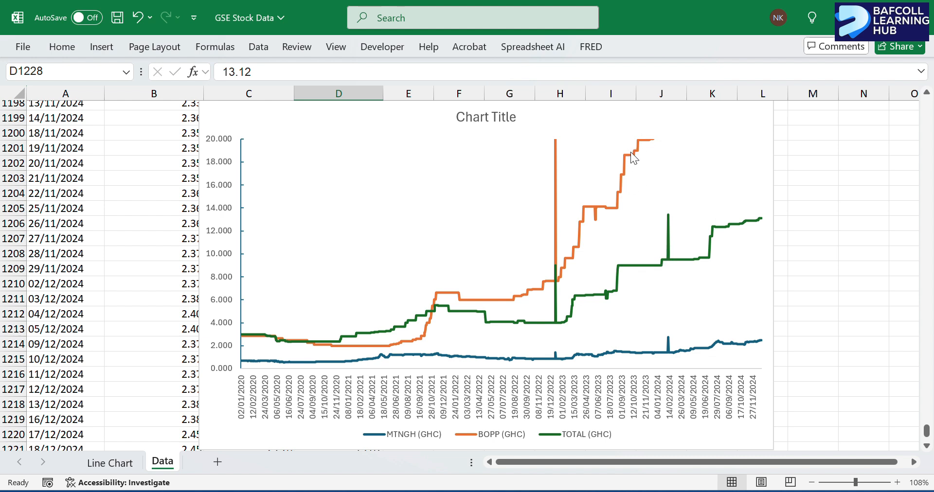
{"action": "left_click", "coordinate": [557, 155]}
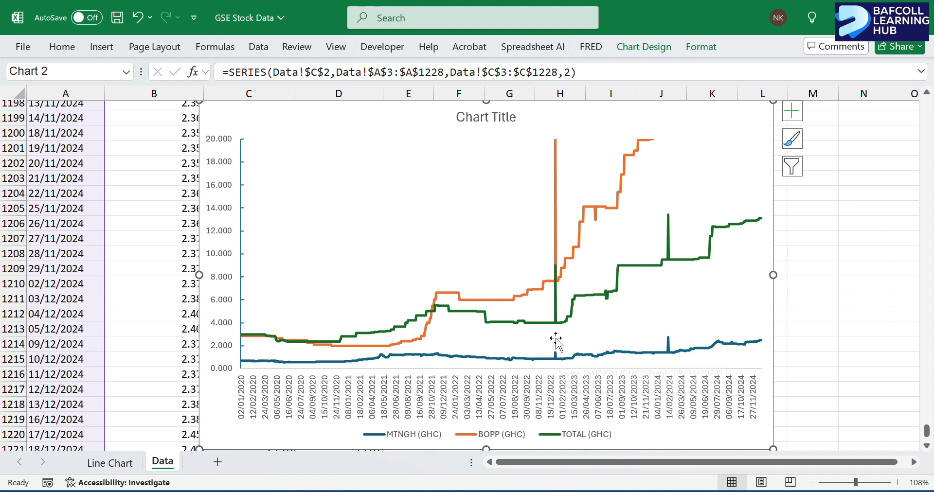
{"action": "mouse_move", "coordinate": [555, 279]}
{"action": "mouse_move", "coordinate": [555, 145]}
{"action": "mouse_move", "coordinate": [628, 168]}
{"action": "scroll", "coordinate": [560, 349], "scroll_direction": "up", "scroll_amount": 1}
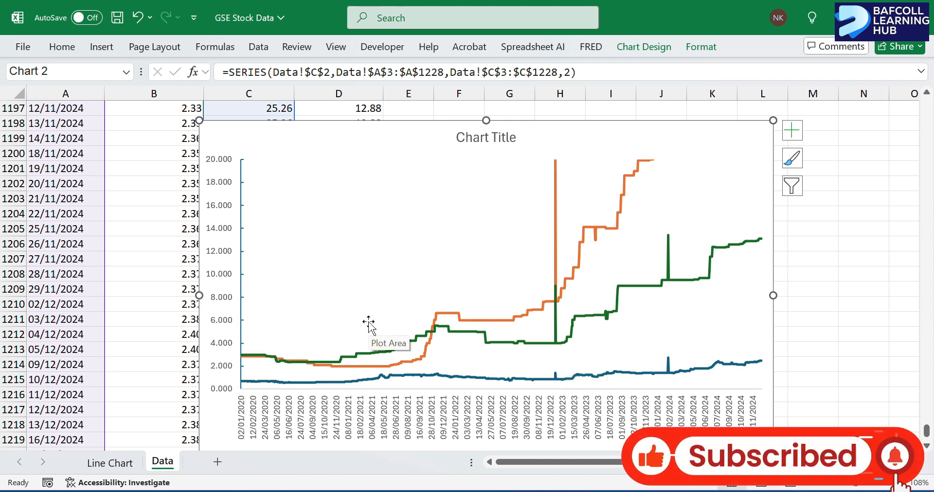
{"action": "scroll", "coordinate": [368, 322], "scroll_direction": "down", "scroll_amount": 1}
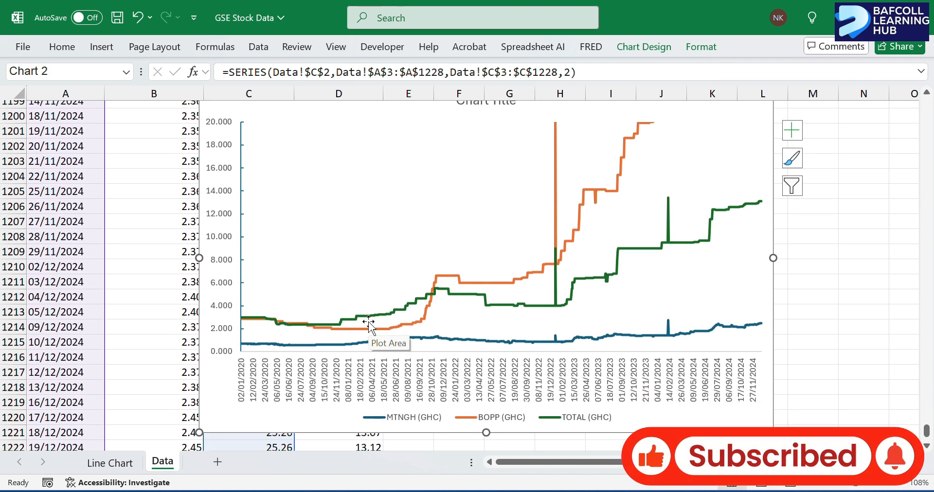
{"action": "scroll", "coordinate": [368, 322], "scroll_direction": "up", "scroll_amount": 1}
{"action": "scroll", "coordinate": [368, 322], "scroll_direction": "down", "scroll_amount": 1}
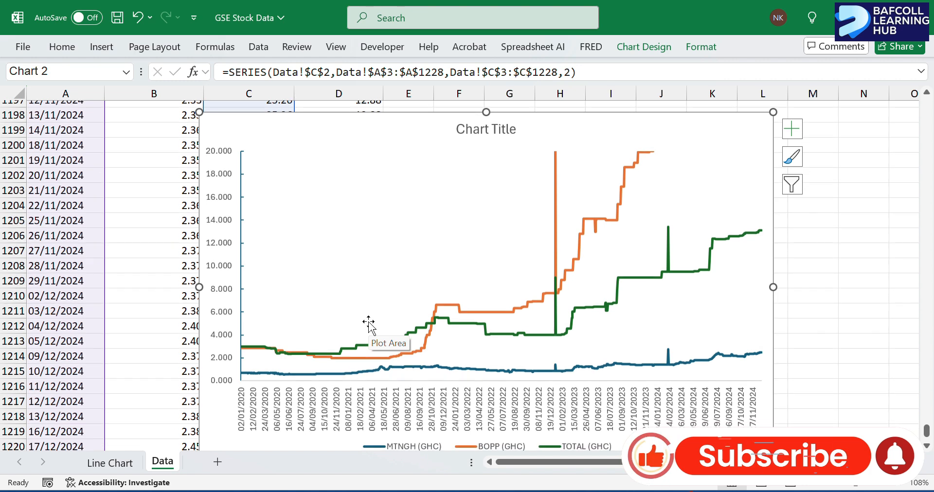